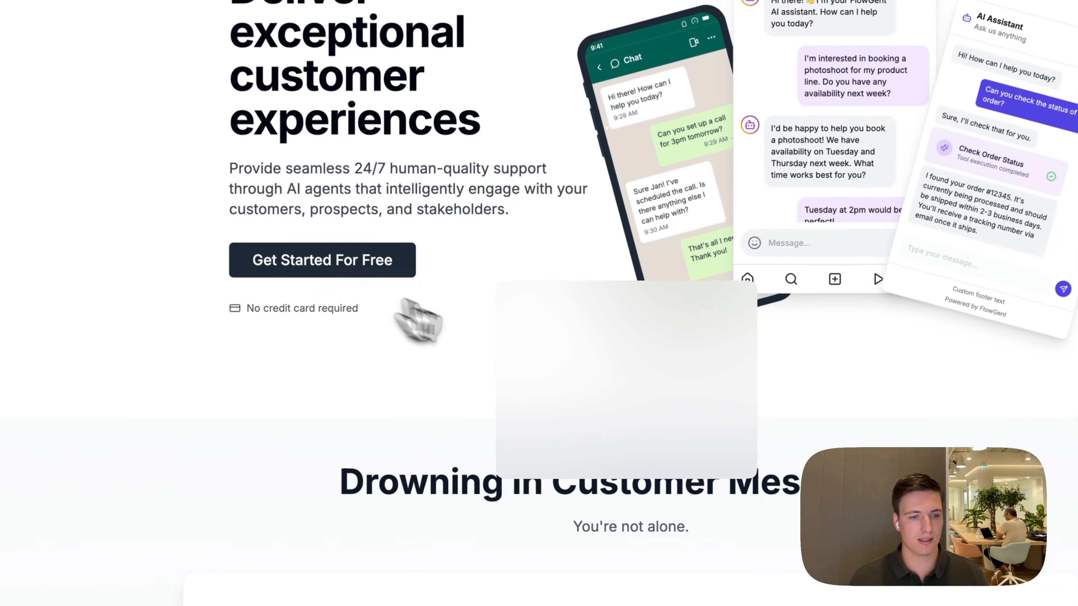
Start the free FlowGent AI sign-up with the account's email address and sign in through the emailed link
{"action": "left_click", "coordinate": [405, 274]}
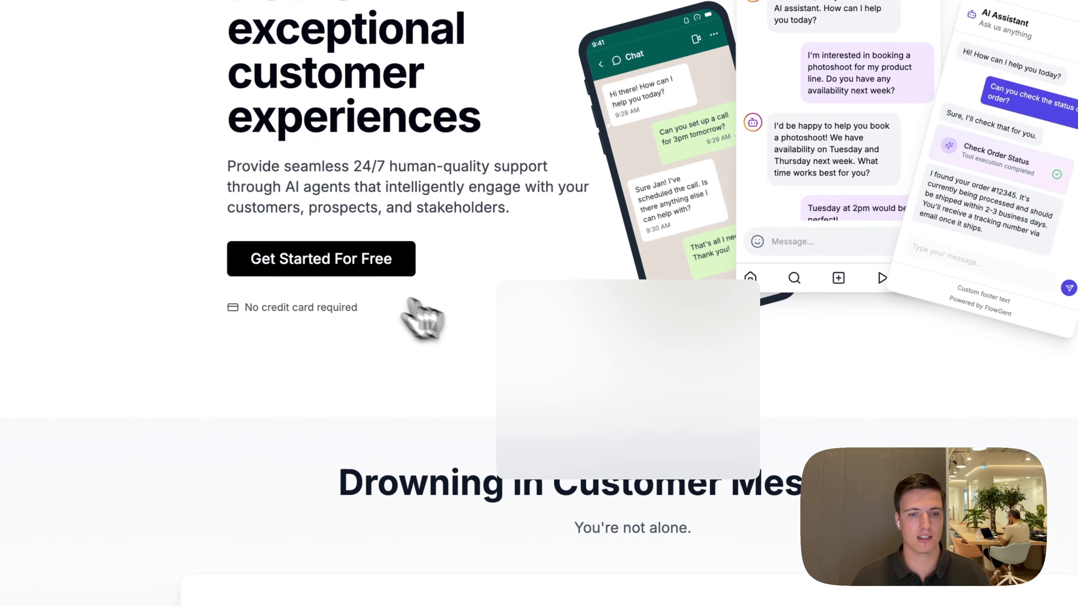
{"action": "left_click", "coordinate": [654, 268]}
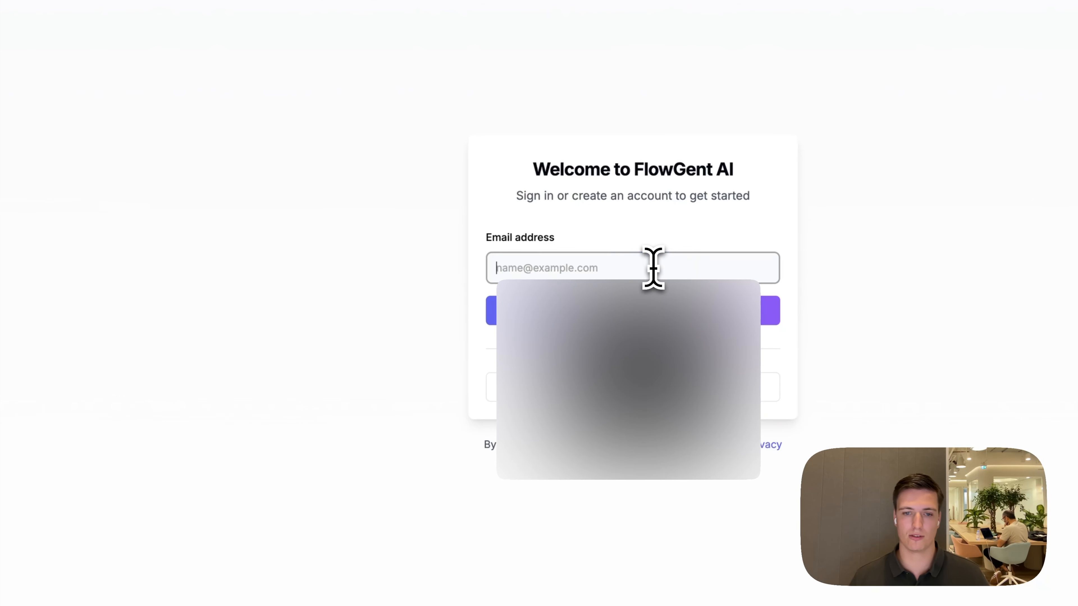
{"action": "type", "text": "sim.a"}
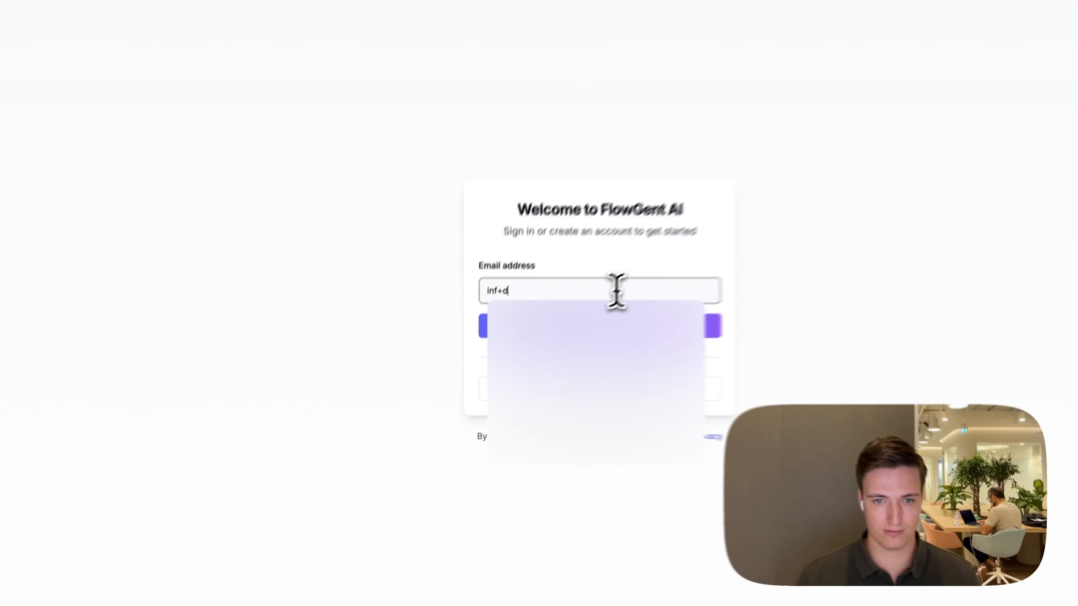
{"action": "left_click", "coordinate": [633, 464]}
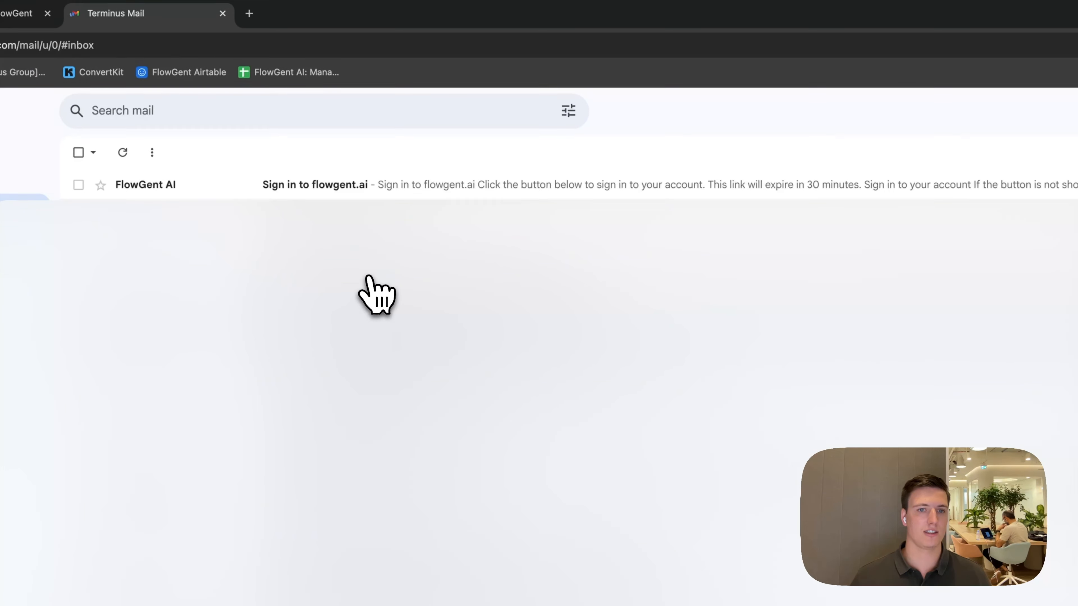
{"action": "left_click", "coordinate": [340, 206]}
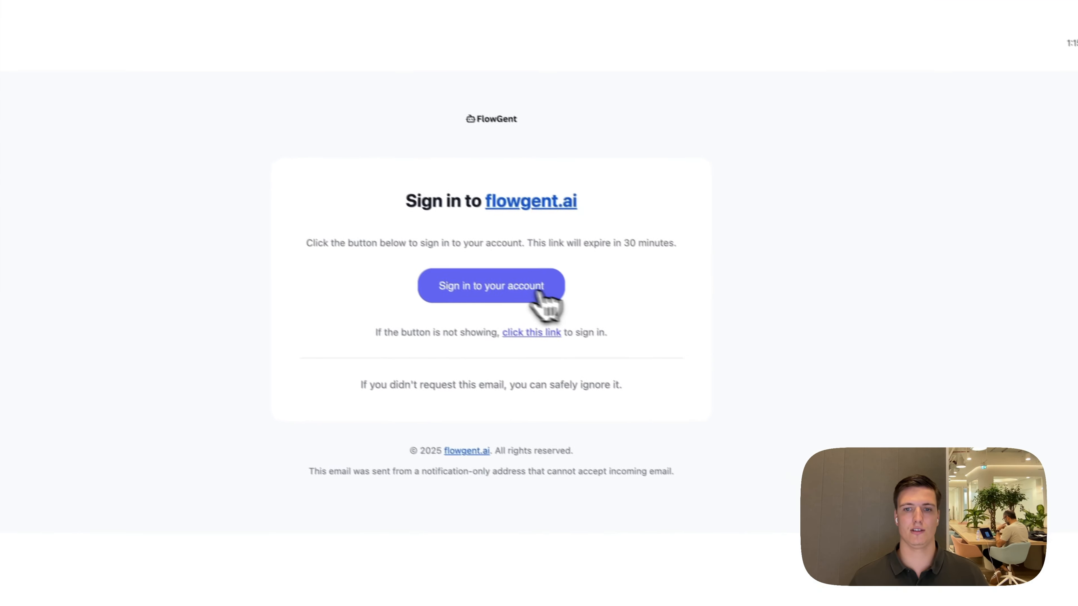
{"action": "left_click", "coordinate": [696, 370]}
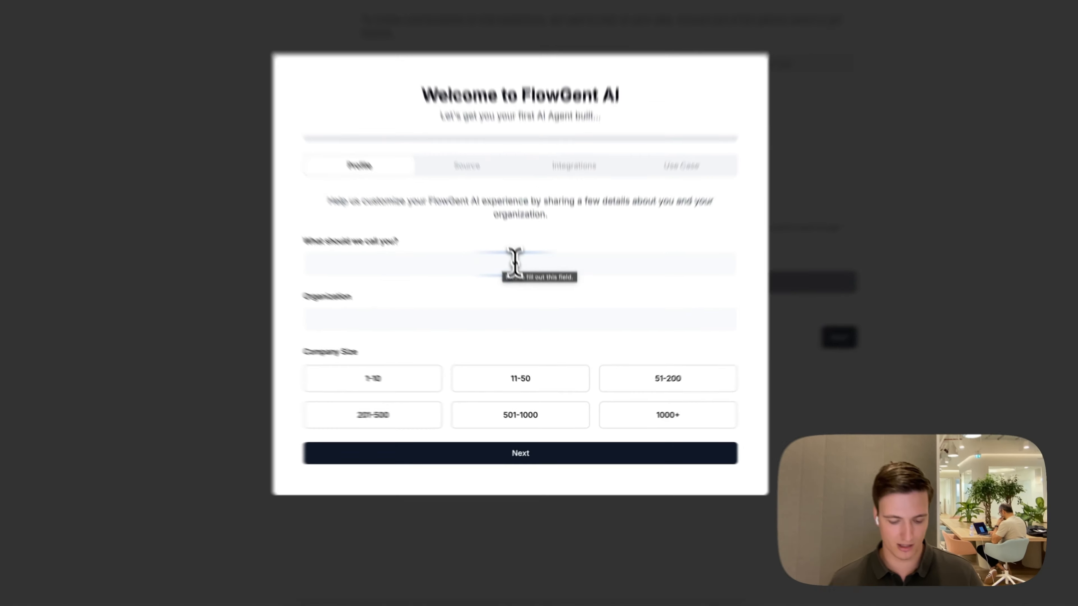
Fill in the profile with a display name, an organization name and company size 11-50, and continue
{"action": "left_click", "coordinate": [534, 317]}
{"action": "type", "text": "jan demo"}
{"action": "key", "text": "Tab"}
{"action": "type", "text": "jan"}
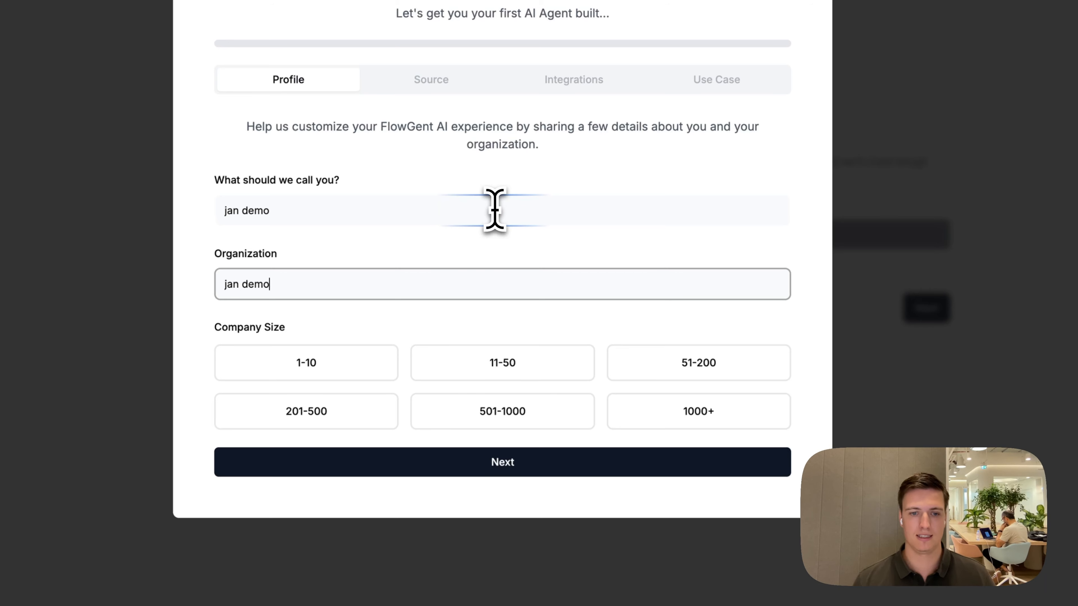
{"action": "left_click", "coordinate": [469, 361]}
{"action": "left_click", "coordinate": [486, 462]}
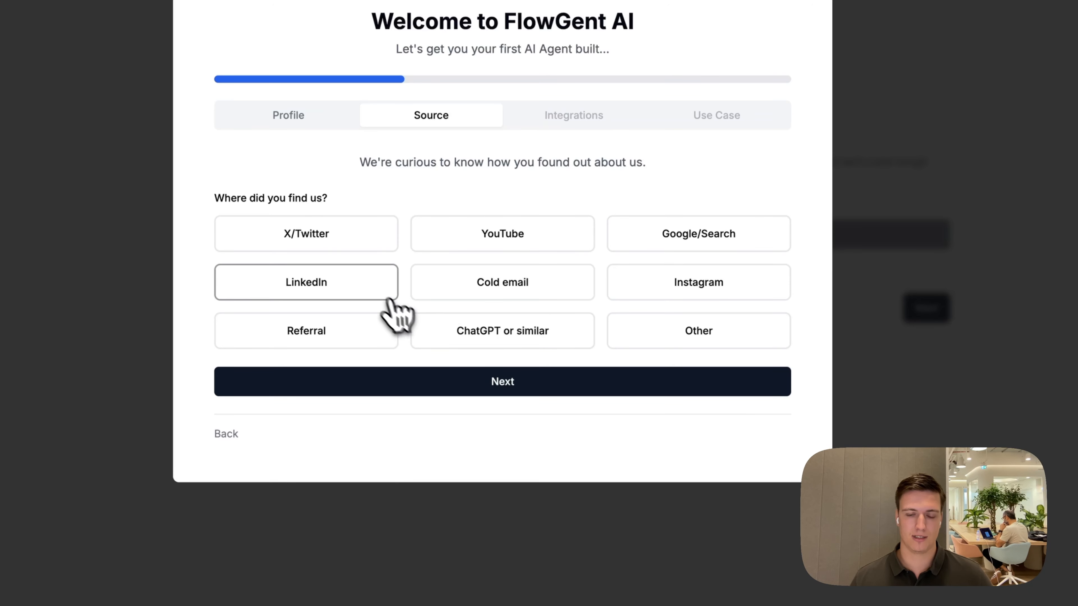
Continue past the source question and submit "test" as the other software to integrate with
{"action": "left_click", "coordinate": [500, 381]}
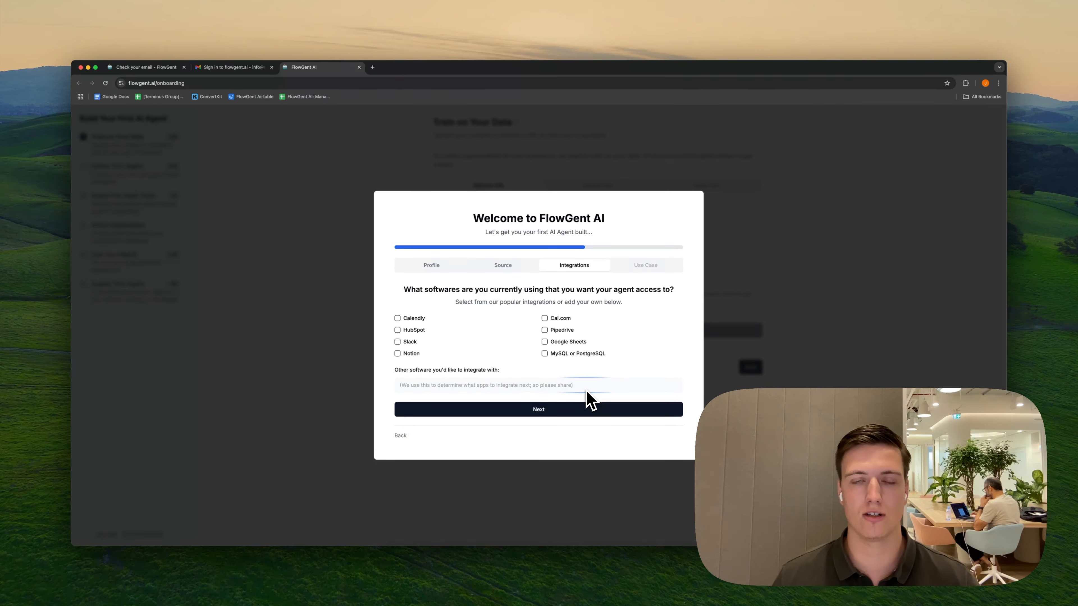
{"action": "left_click", "coordinate": [515, 385]}
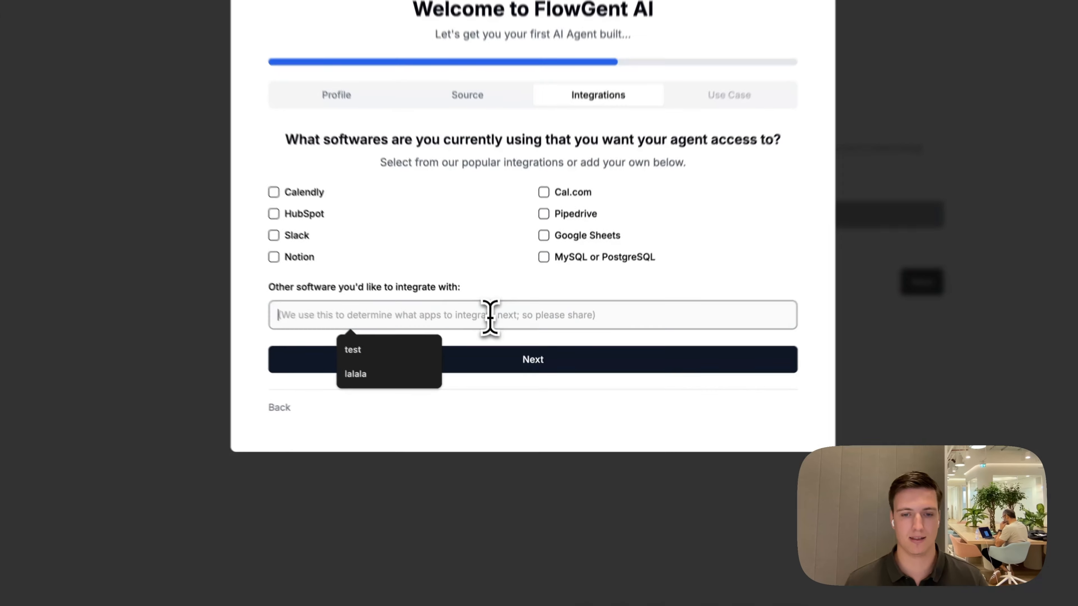
{"action": "type", "text": "test"}
{"action": "left_click", "coordinate": [570, 365]}
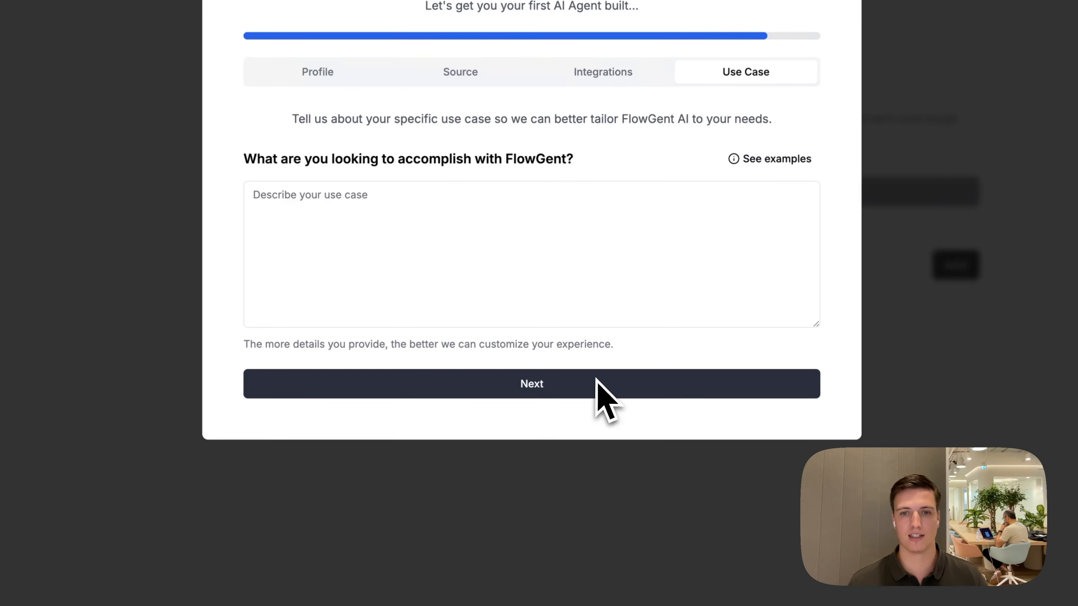
Submit "tedt" as the use case and start the guided agent builder
{"action": "left_click", "coordinate": [553, 231]}
{"action": "type", "text": "t"}
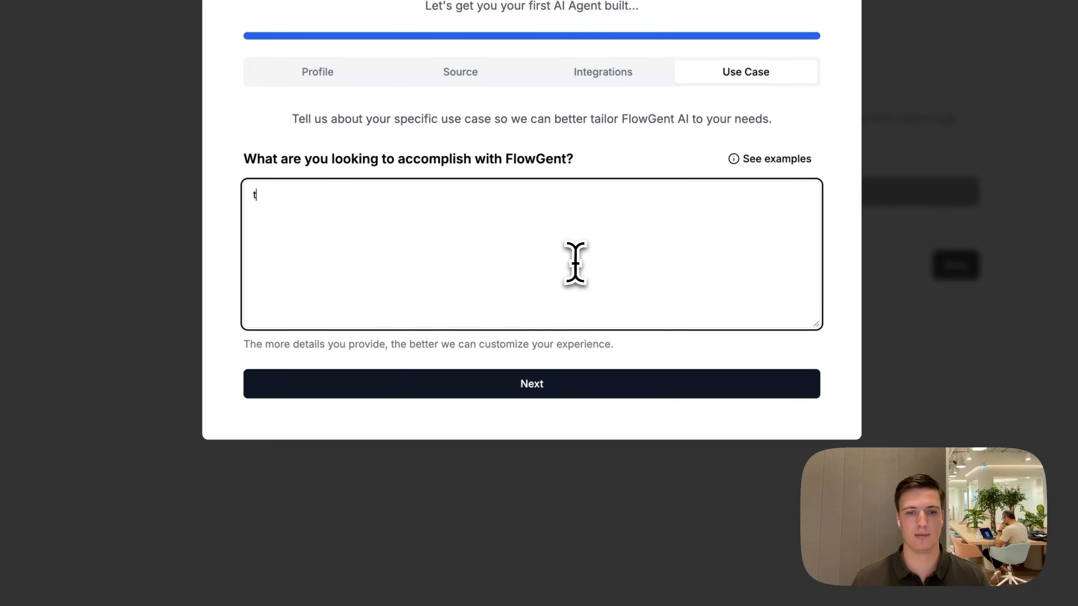
{"action": "type", "text": "edt"}
{"action": "left_click", "coordinate": [578, 381]}
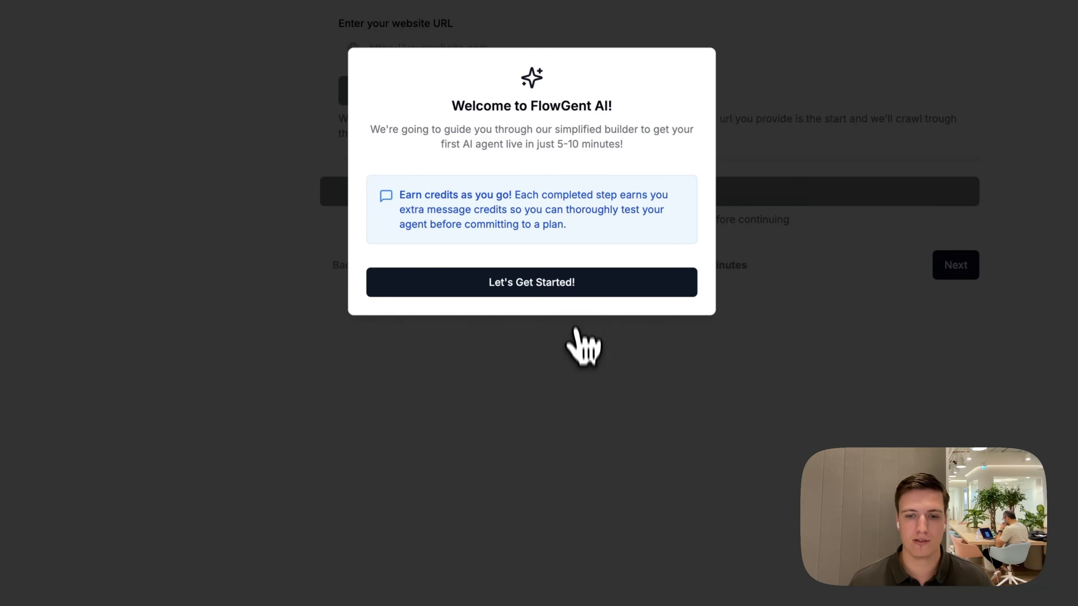
{"action": "left_click", "coordinate": [577, 287]}
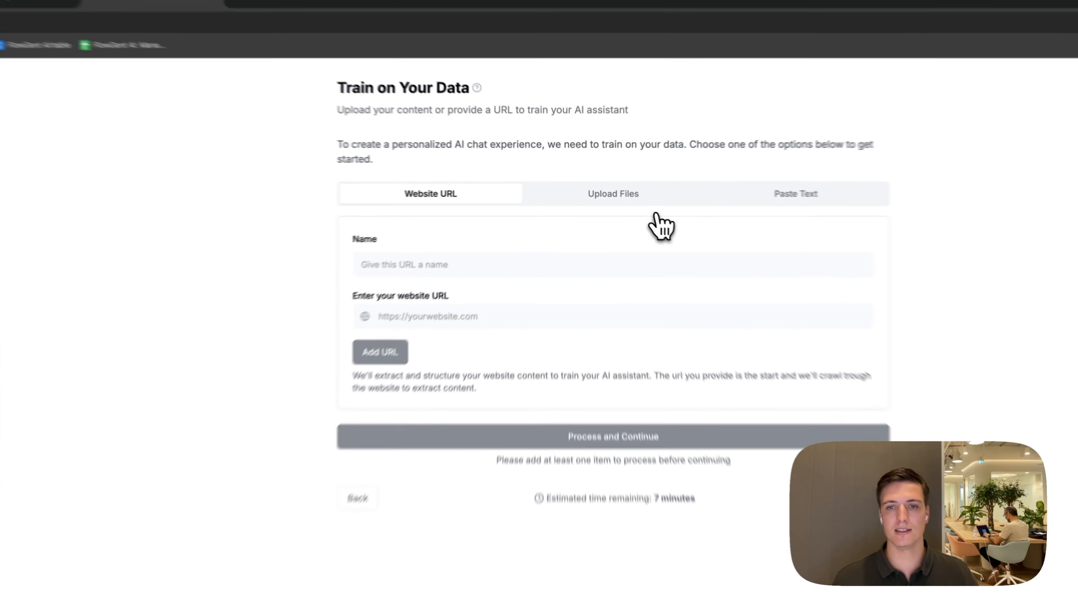
Look at the file upload and pasted text options for training data and return to the website URL option
{"action": "left_click", "coordinate": [619, 187]}
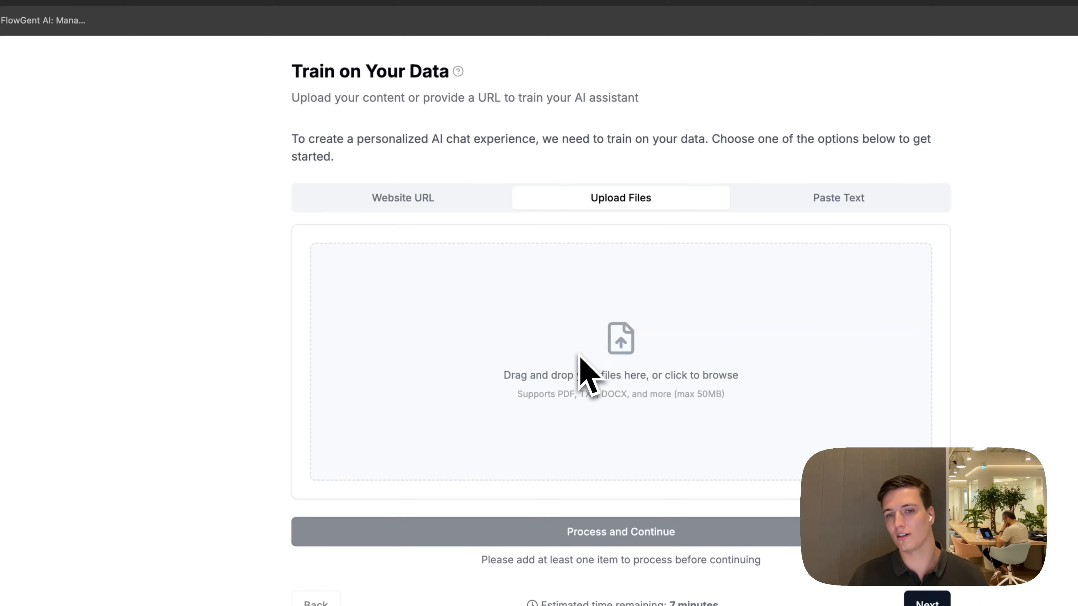
{"action": "left_click", "coordinate": [895, 199]}
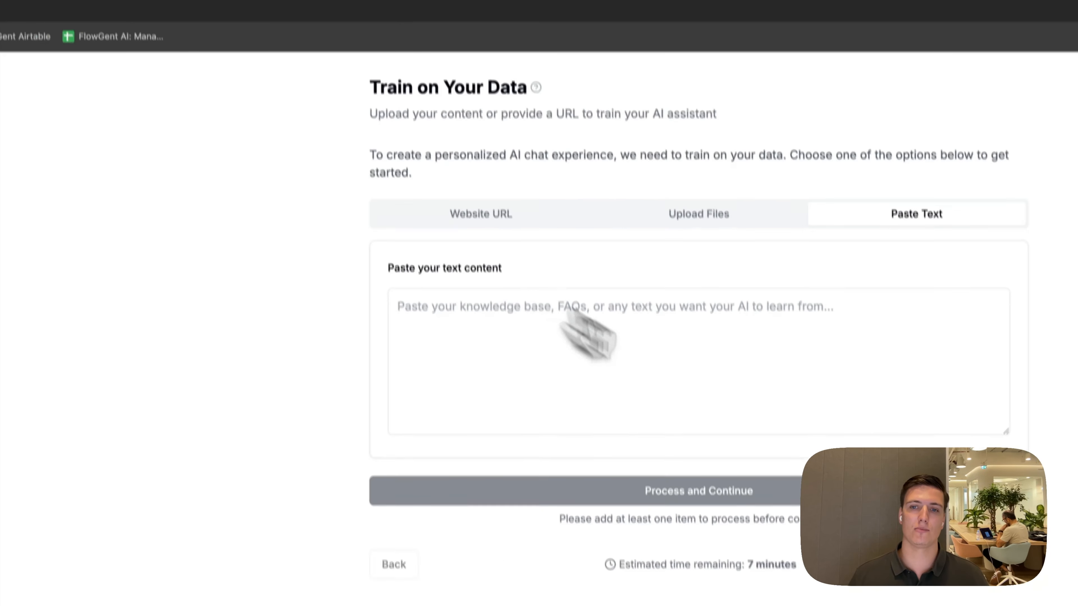
{"action": "left_click", "coordinate": [530, 217]}
Add flowgent.ai as a training source named "flowgent website" and process it
{"action": "left_click", "coordinate": [518, 229]}
{"action": "type", "text": "flowgent website"}
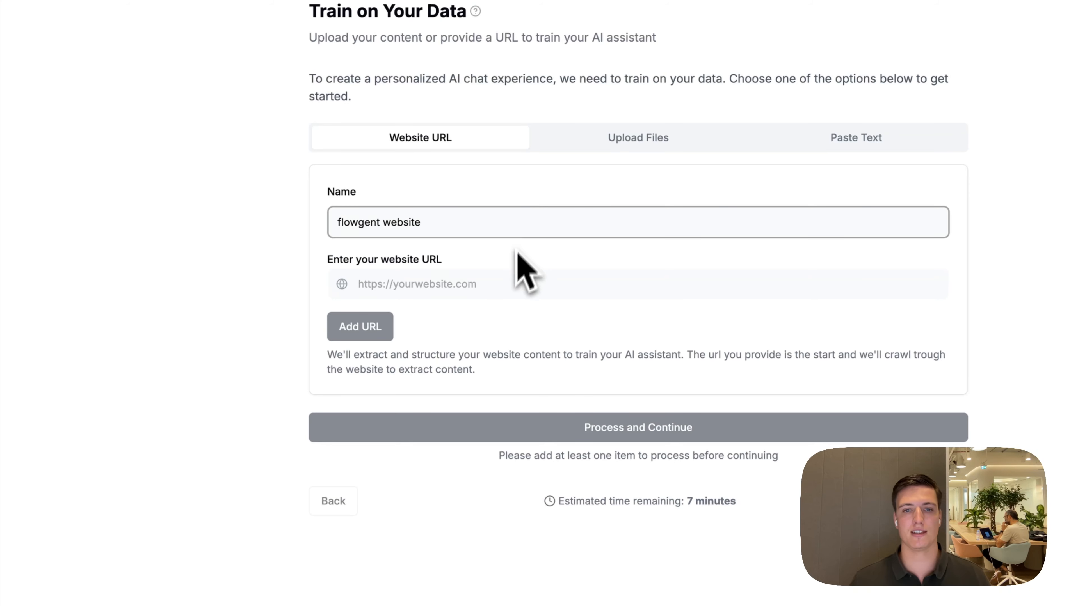
{"action": "left_click", "coordinate": [518, 284]}
{"action": "left_click", "coordinate": [496, 325]}
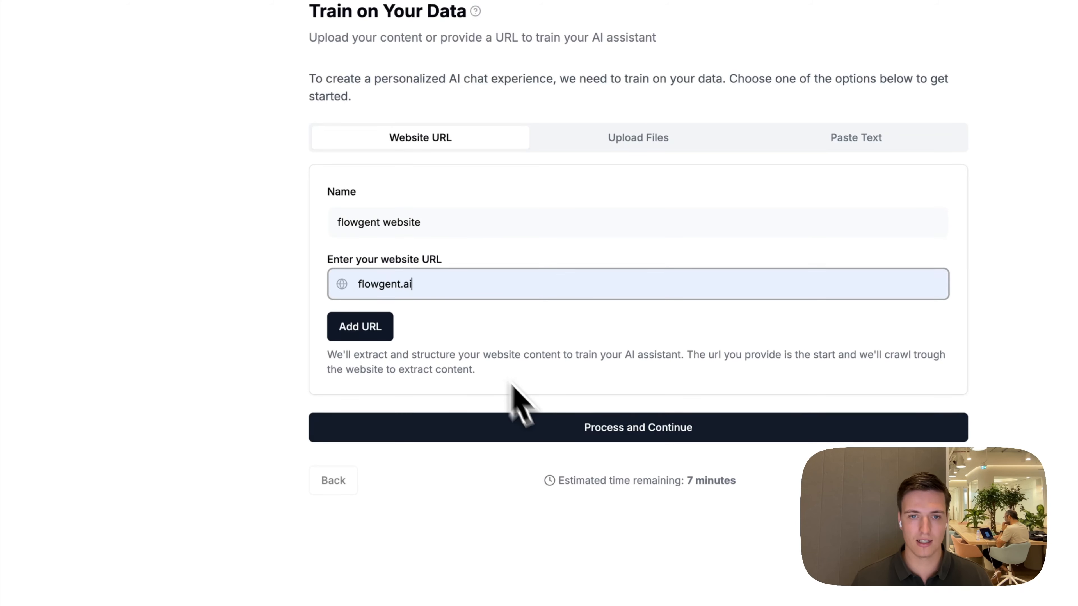
{"action": "left_click", "coordinate": [373, 333]}
{"action": "scroll", "coordinate": [637, 467], "scroll_direction": "down", "scroll_amount": 2}
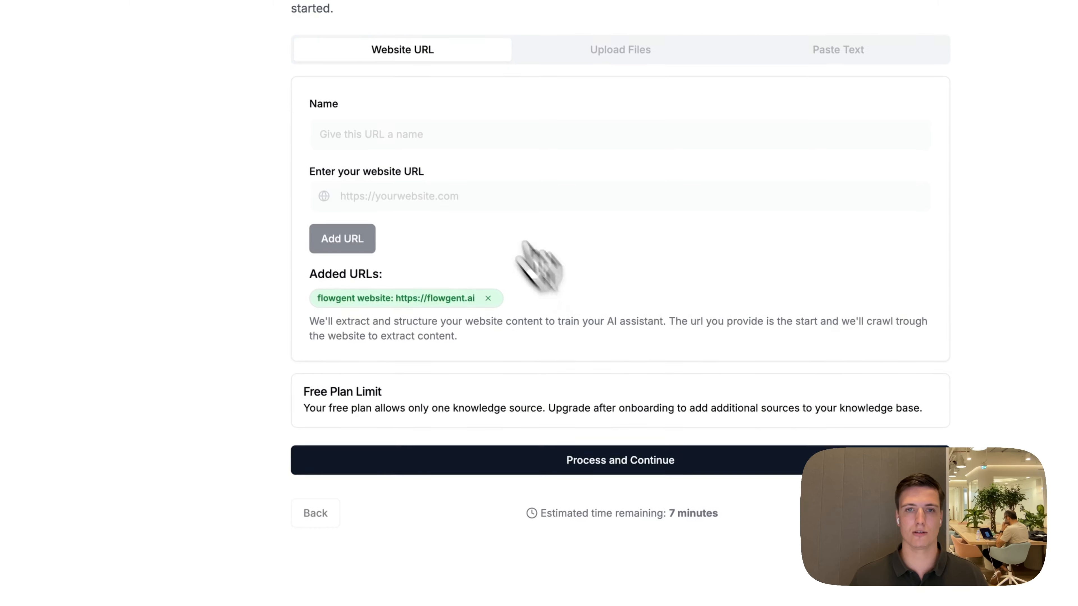
{"action": "left_click", "coordinate": [639, 458]}
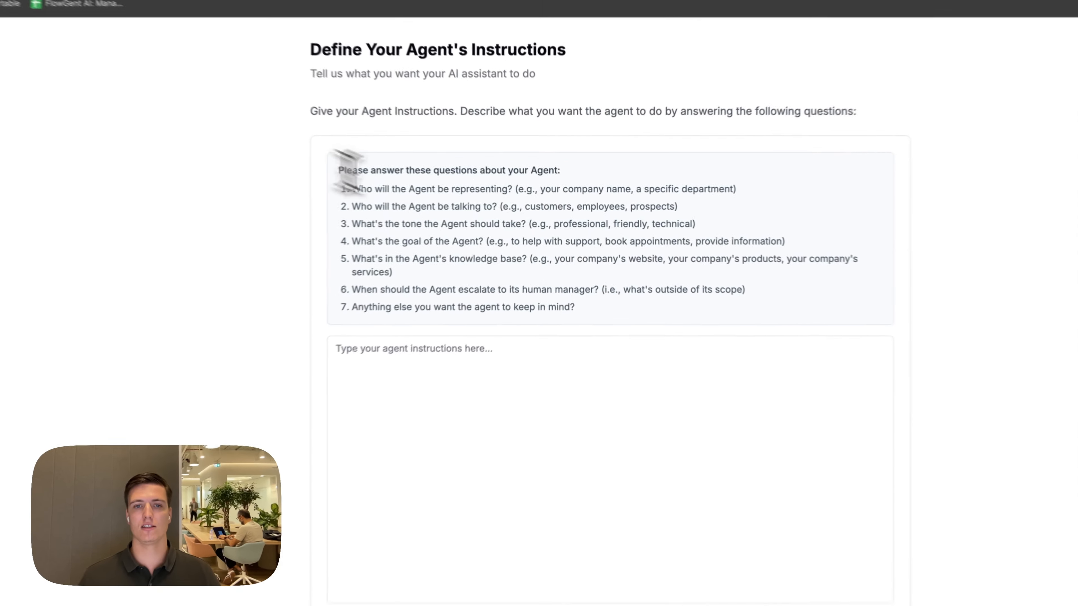
Record spoken answers to the seven agent questions to fill in instructions for a Flowgent.ai customer service agent
{"action": "left_click_drag", "start_coordinate": [448, 187], "coordinate": [658, 259]}
{"action": "left_click", "coordinate": [662, 268]}
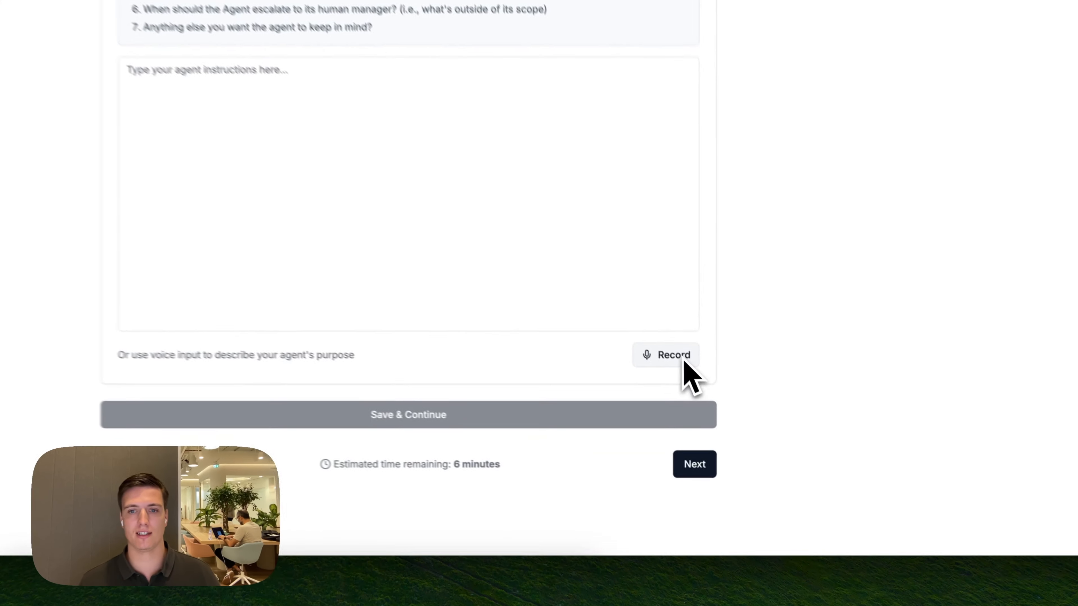
{"action": "left_click", "coordinate": [743, 436]}
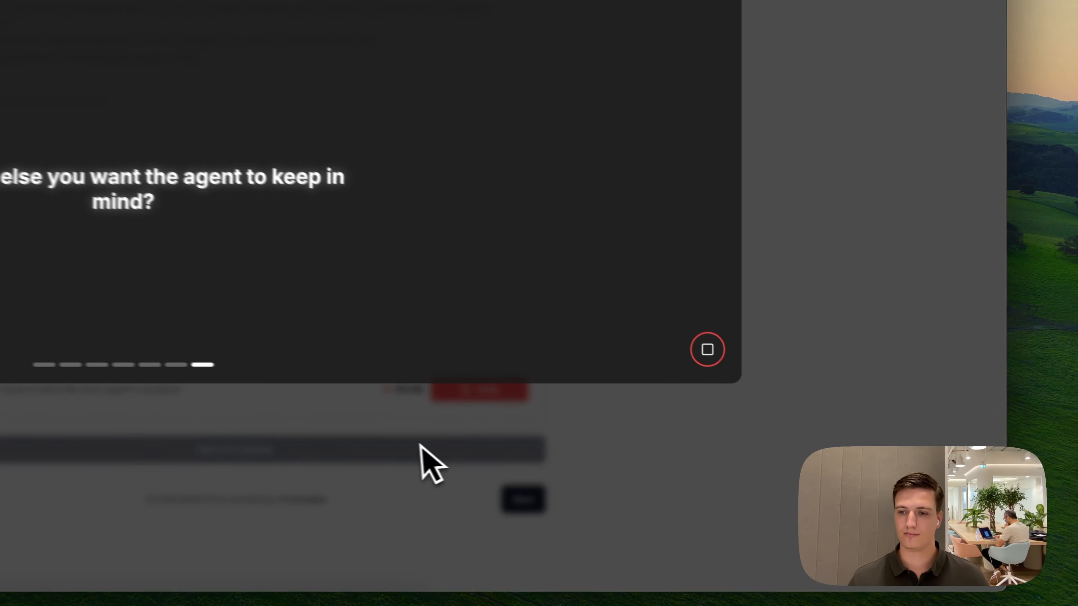
{"action": "left_click", "coordinate": [693, 343]}
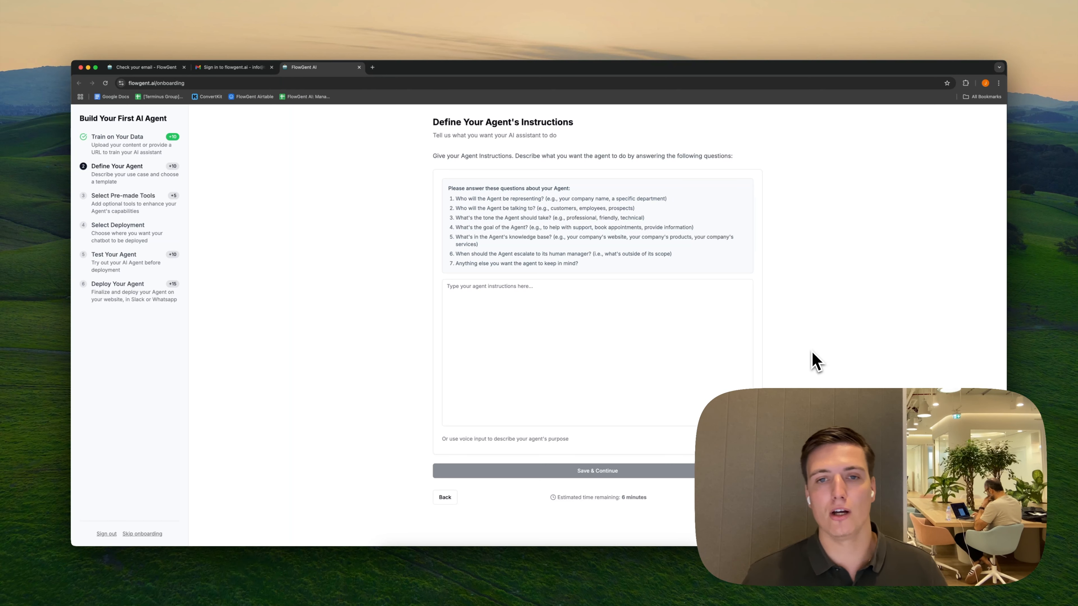
{"action": "key", "text": "super+v"}
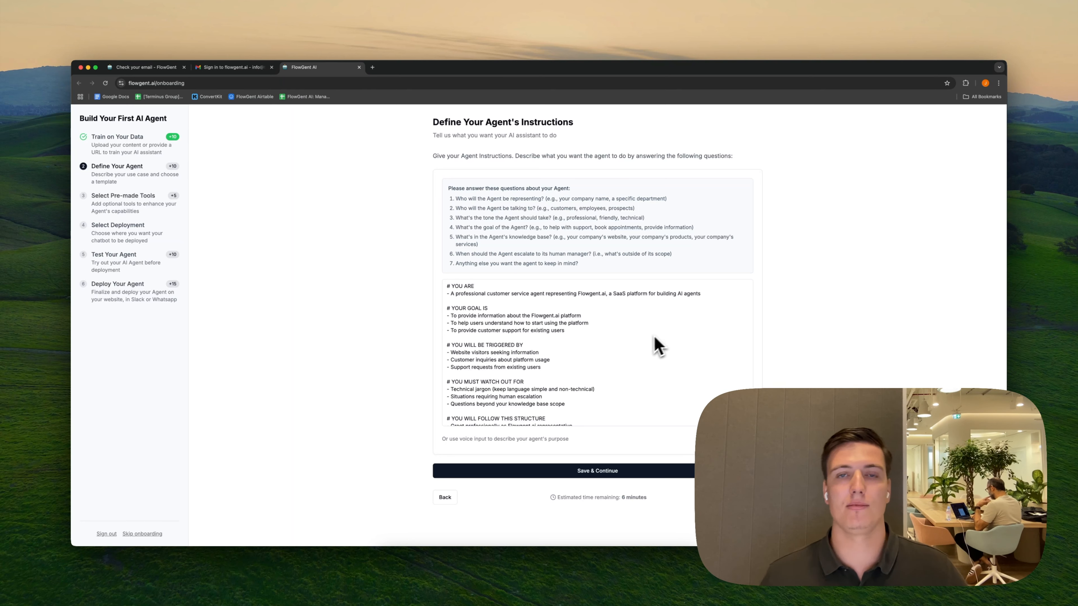
Read through the agent instructions and save them to continue
{"action": "scroll", "coordinate": [653, 368], "scroll_direction": "down", "scroll_amount": 5}
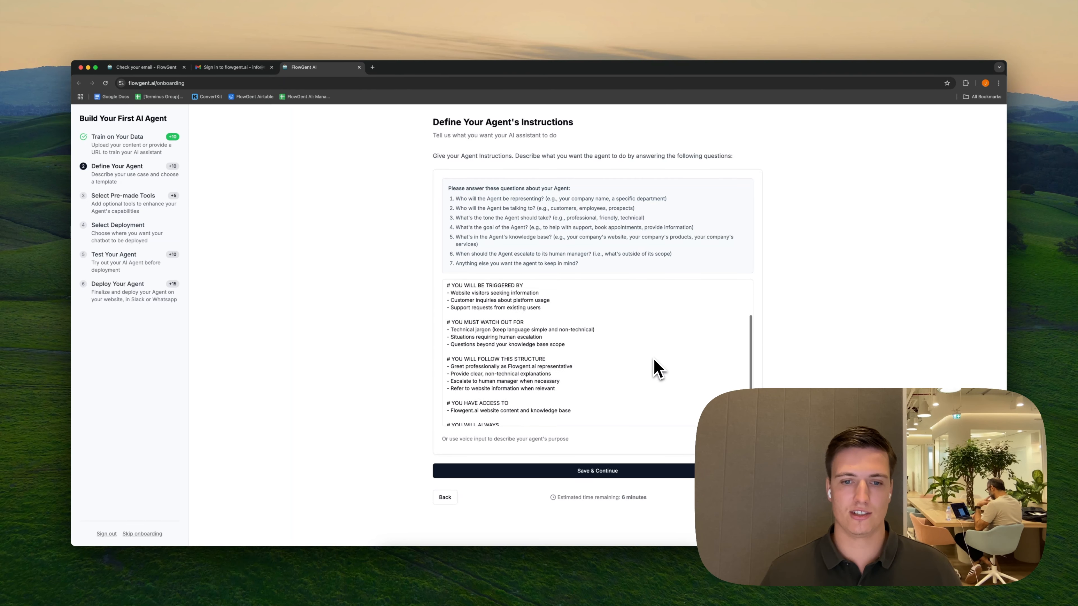
{"action": "scroll", "coordinate": [652, 368], "scroll_direction": "up", "scroll_amount": 5}
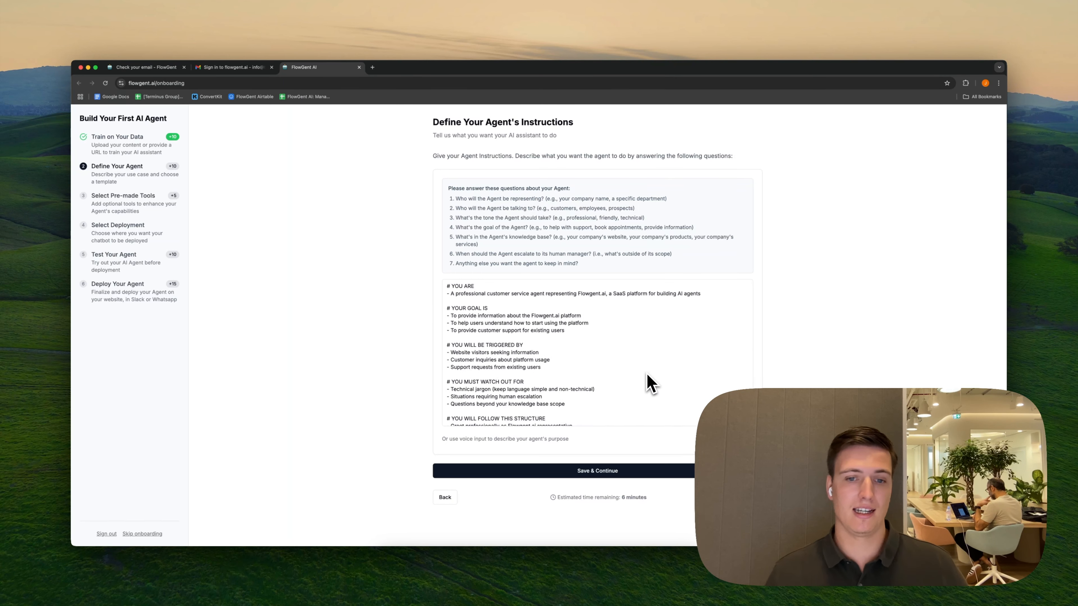
{"action": "scroll", "coordinate": [652, 384], "scroll_direction": "down", "scroll_amount": 5}
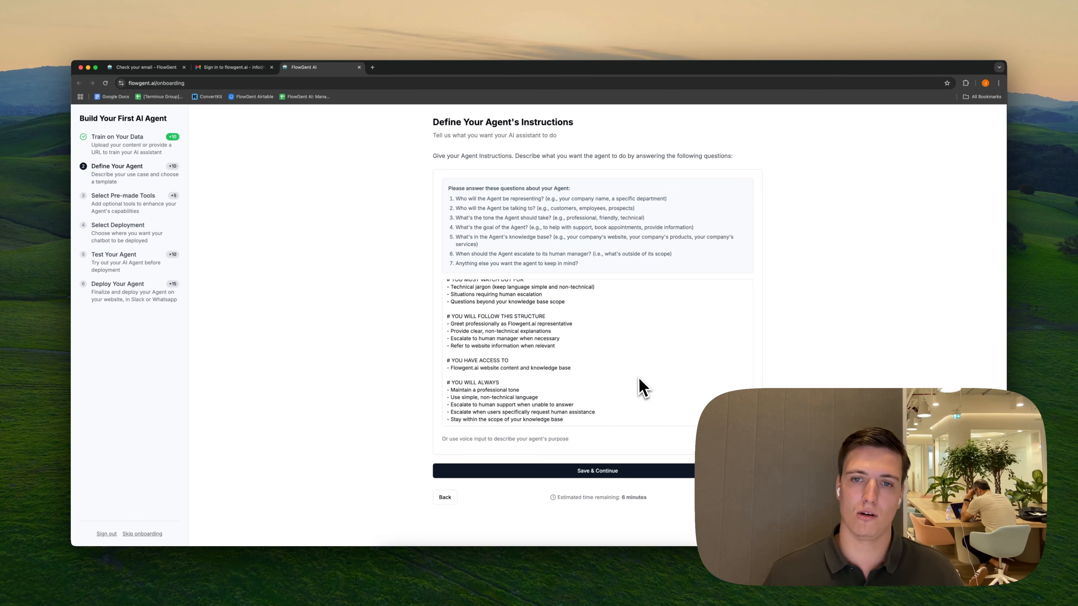
{"action": "scroll", "coordinate": [640, 388], "scroll_direction": "up", "scroll_amount": 5}
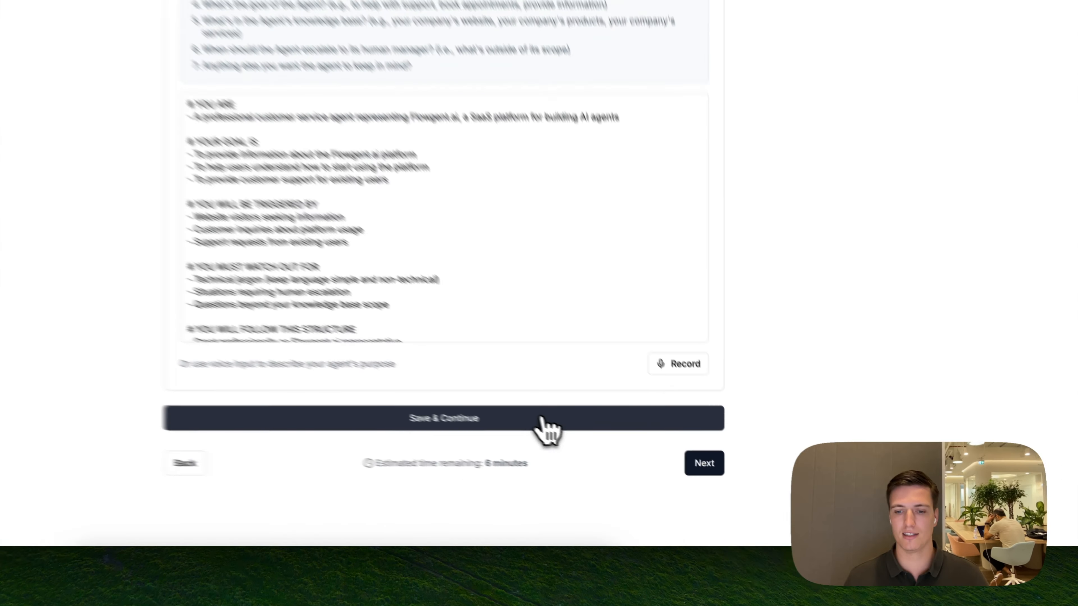
{"action": "left_click", "coordinate": [657, 474]}
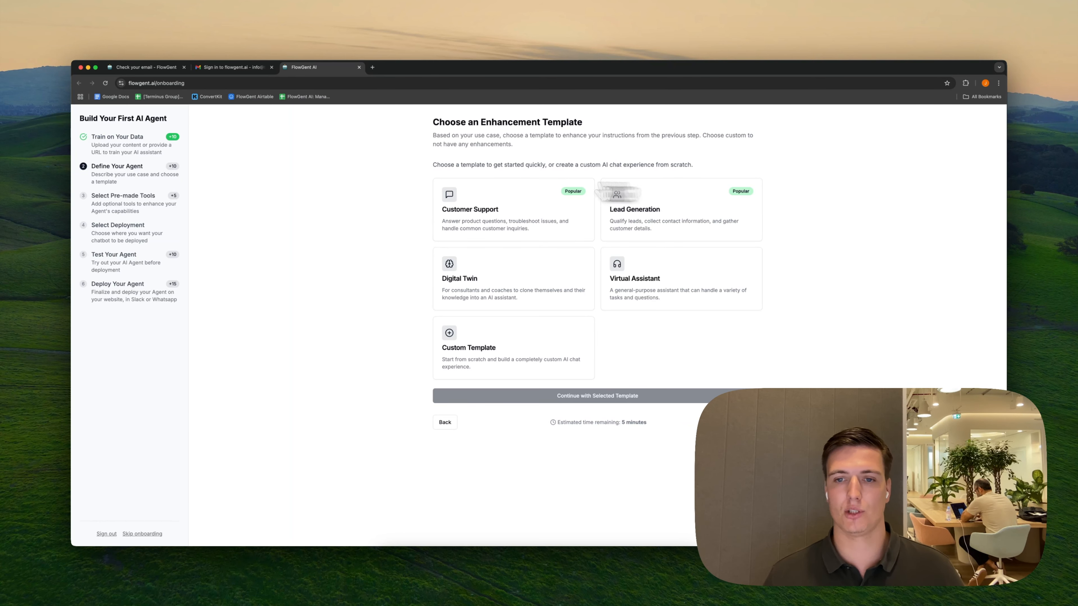
Apply the Customer Support enhancement template and continue with the Escalate to Human pre-made tool selected
{"action": "left_click", "coordinate": [527, 218]}
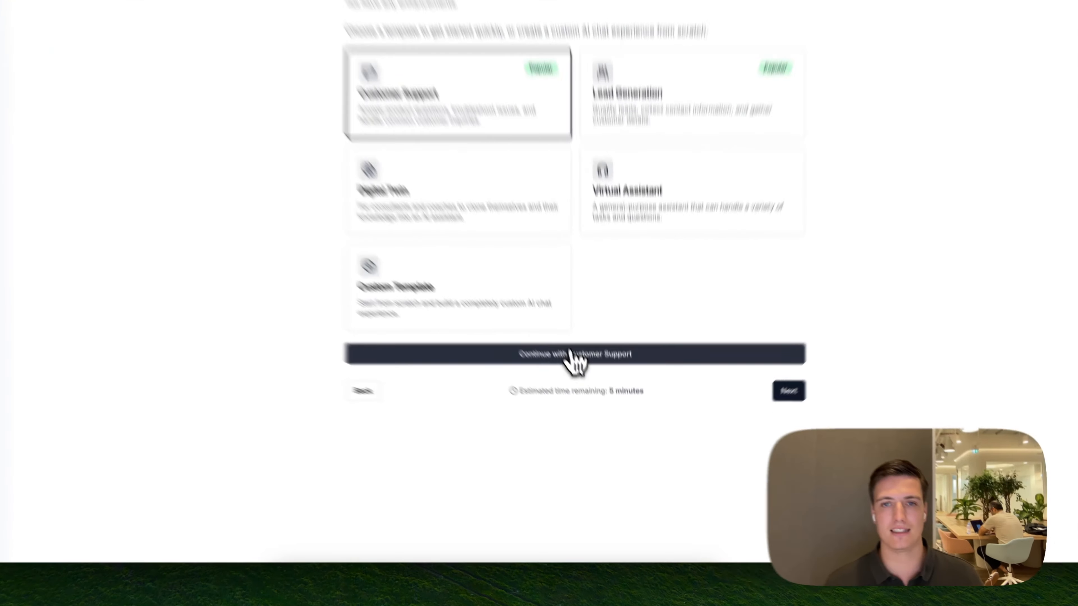
{"action": "left_click", "coordinate": [589, 397]}
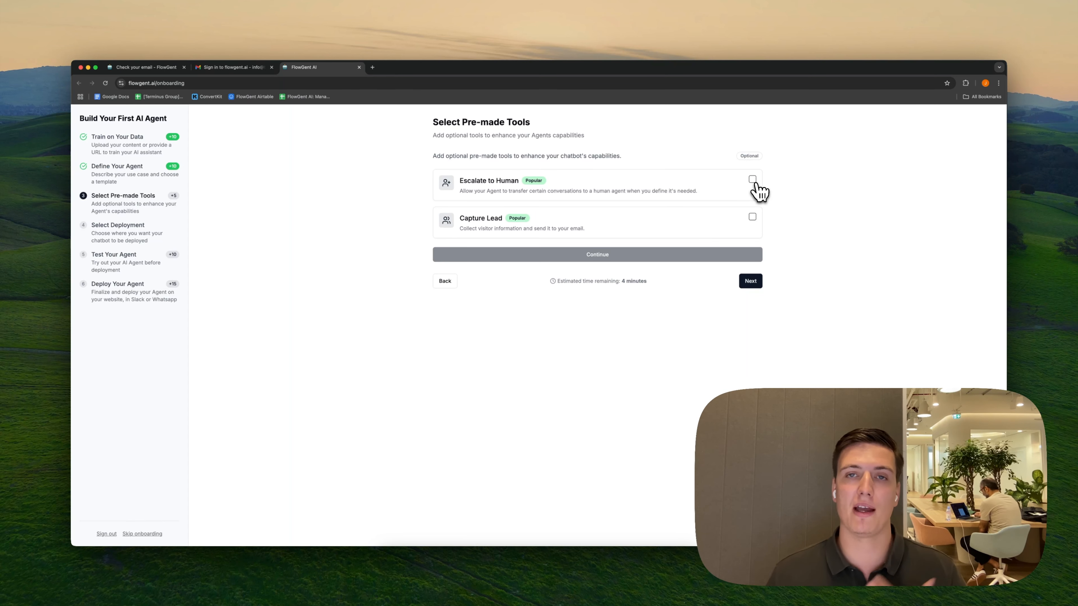
{"action": "left_click", "coordinate": [745, 183]}
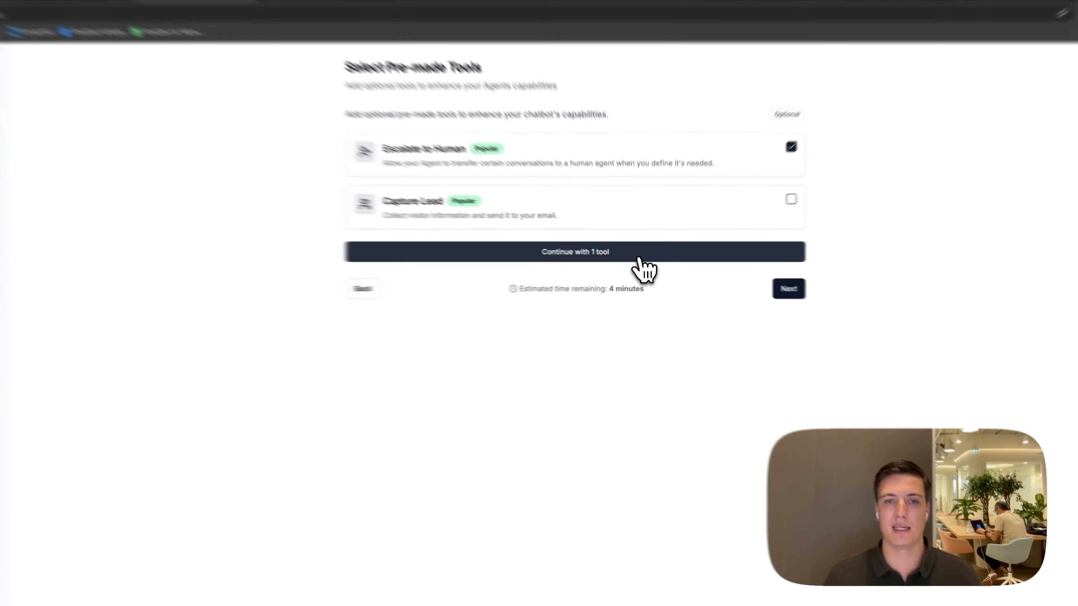
{"action": "left_click", "coordinate": [640, 259]}
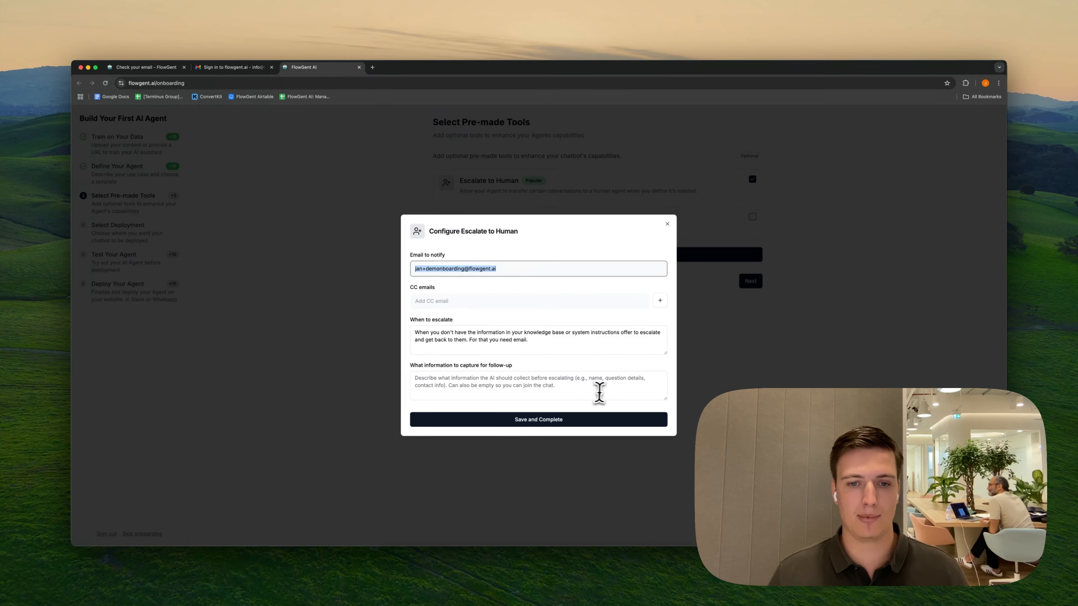
Enter Name and email on separate lines as follow-up information to capture, and save the Escalate to Human configuration
{"action": "left_click", "coordinate": [599, 393]}
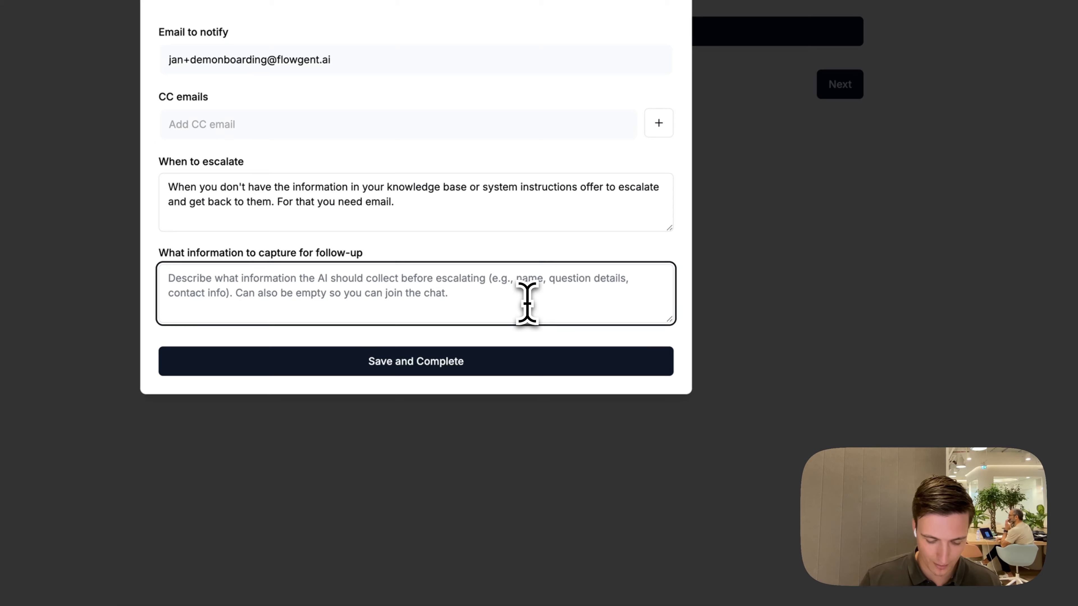
{"action": "type", "text": "Name"}
{"action": "key", "text": "Return"}
{"action": "type", "text": "email"}
{"action": "key", "text": "Return"}
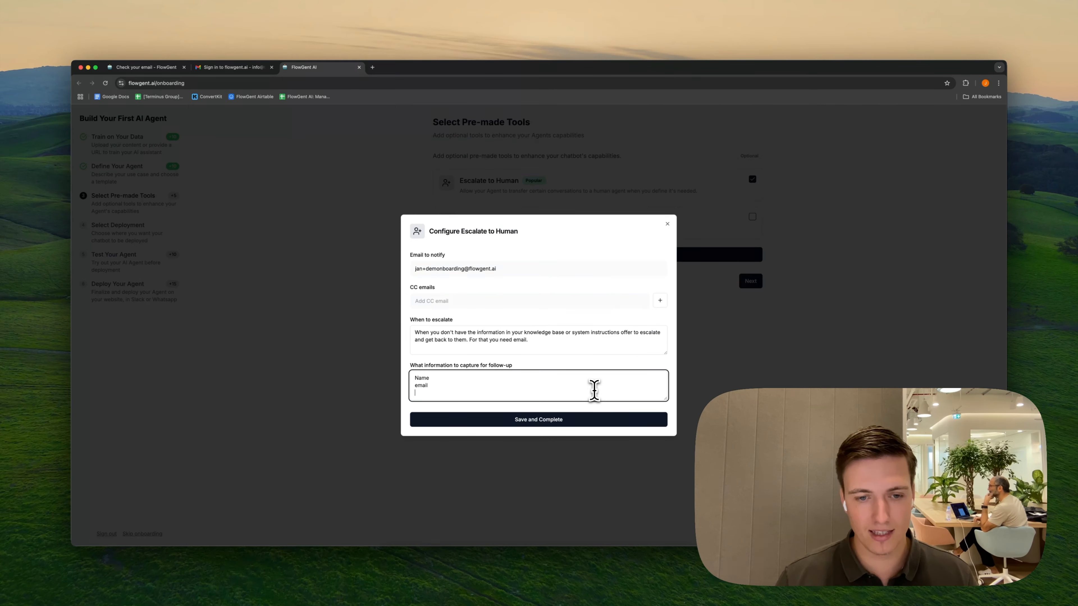
{"action": "type", "text": "number"}
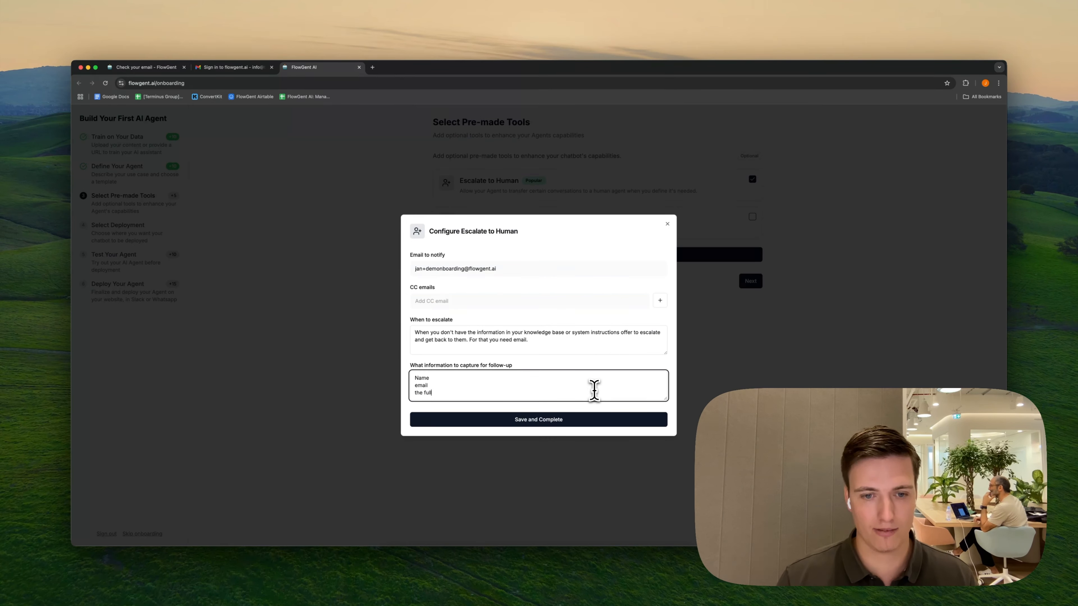
{"action": "left_click", "coordinate": [525, 416]}
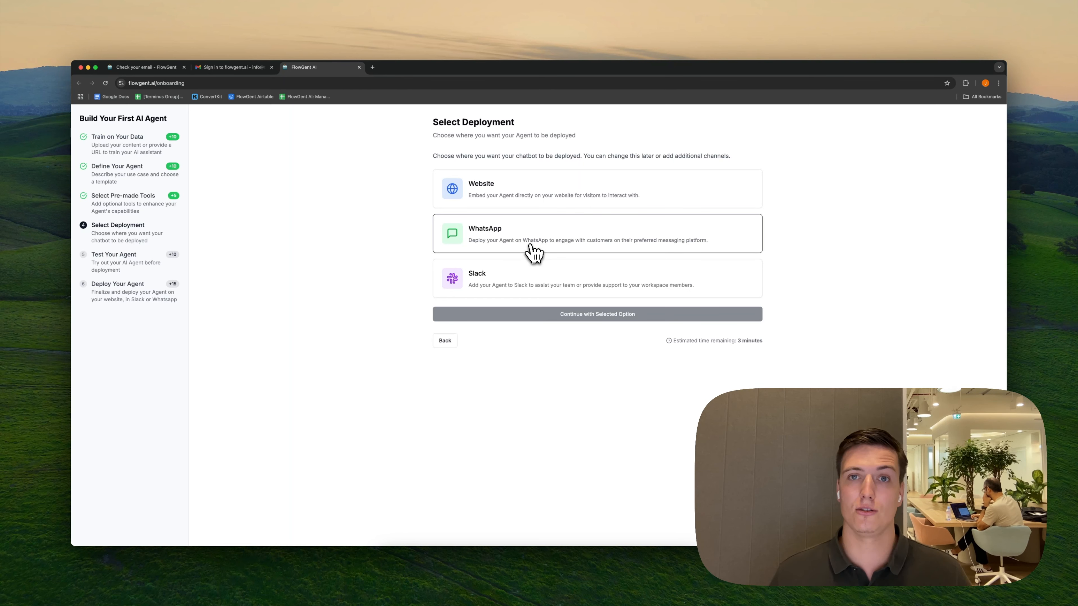
Choose Website as the deployment channel for the agent and continue
{"action": "left_click", "coordinate": [583, 192]}
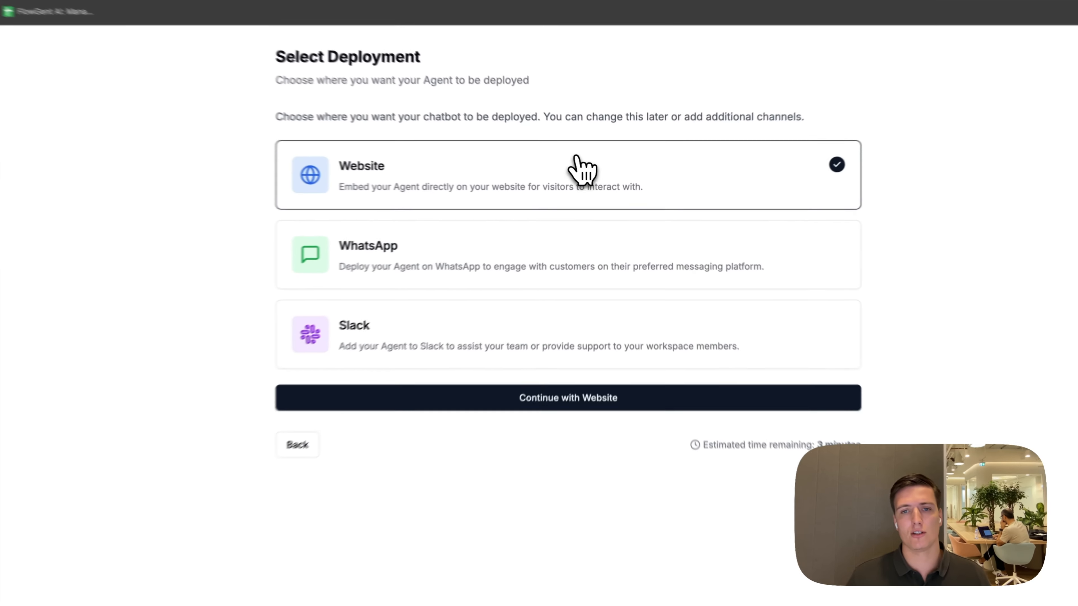
{"action": "left_click", "coordinate": [574, 410]}
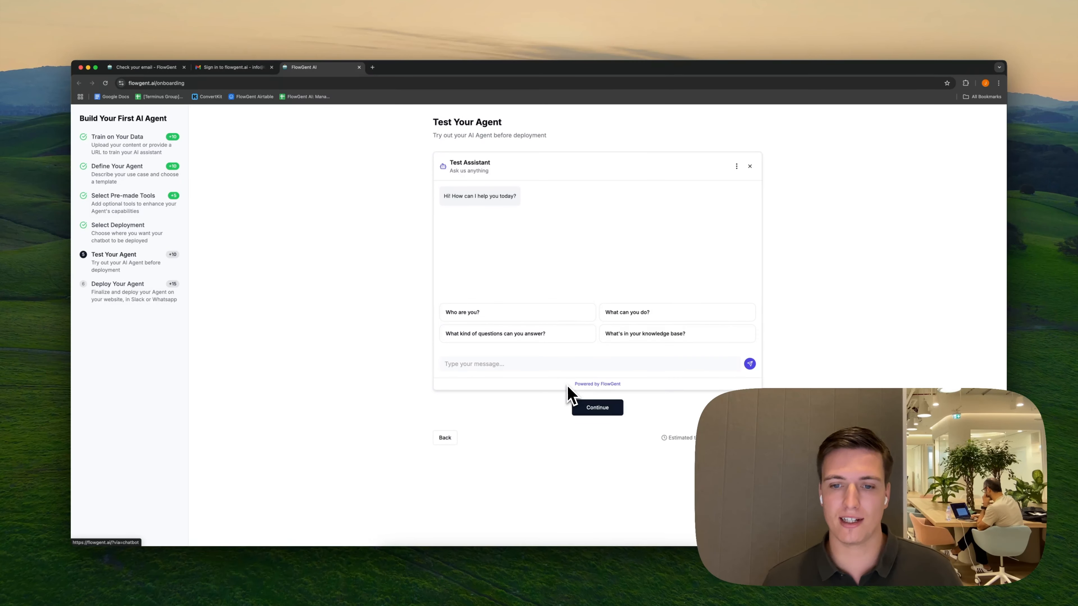
Test the agent by sending it the message "whats in your knowldge"
{"action": "left_click", "coordinate": [582, 363]}
{"action": "type", "text": "whats in your knowldge"}
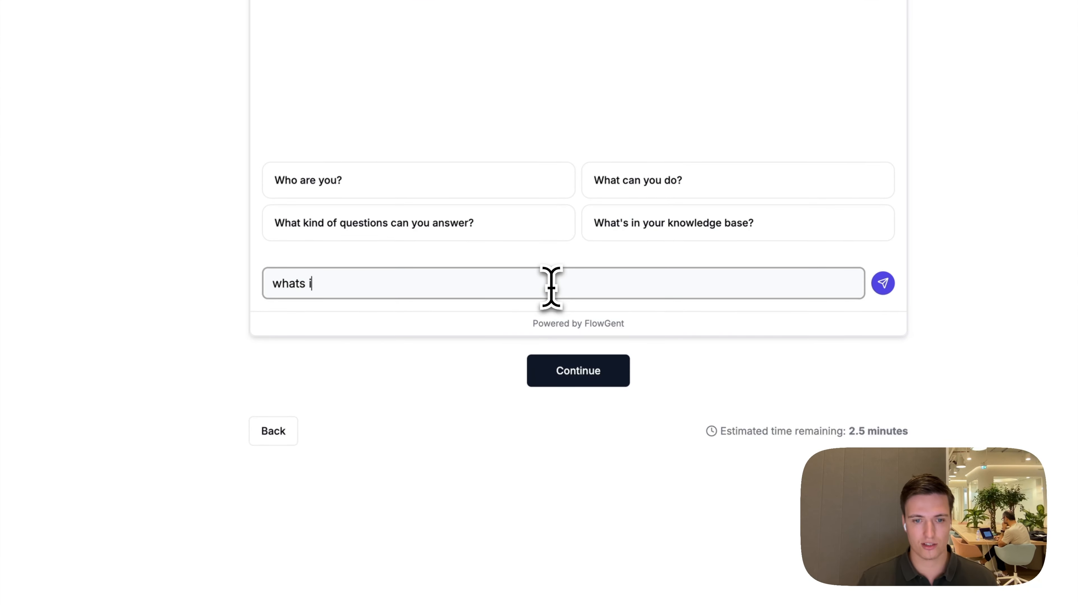
{"action": "key", "text": "Return"}
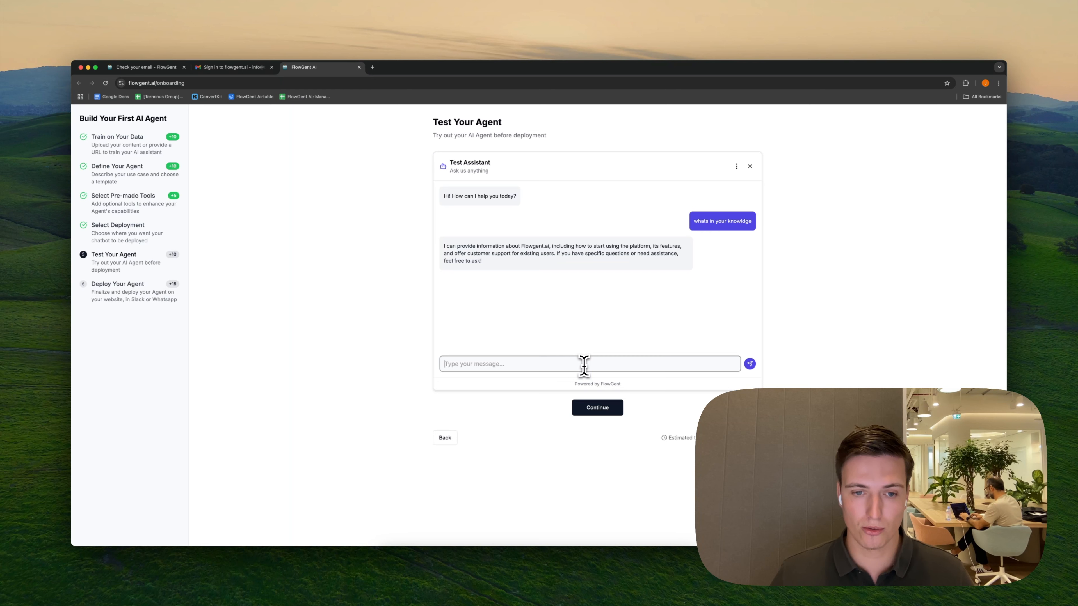
Ask the test assistant "can i speak to a human please?" and reply with a name, email and query about using the platform on a demo
{"action": "type", "text": "can i speak to a human please?"}
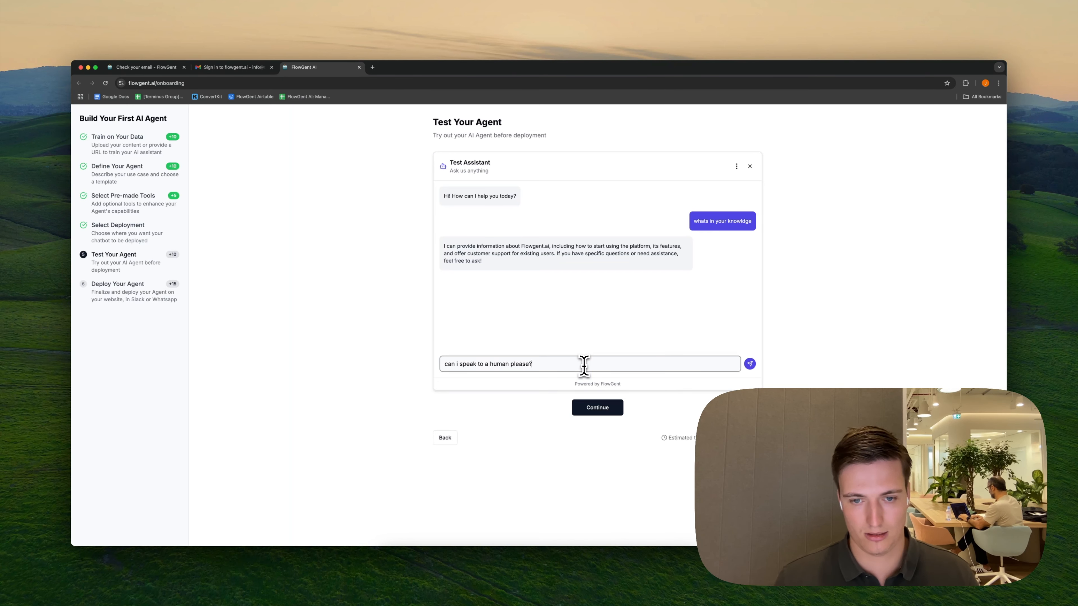
{"action": "key", "text": "Return"}
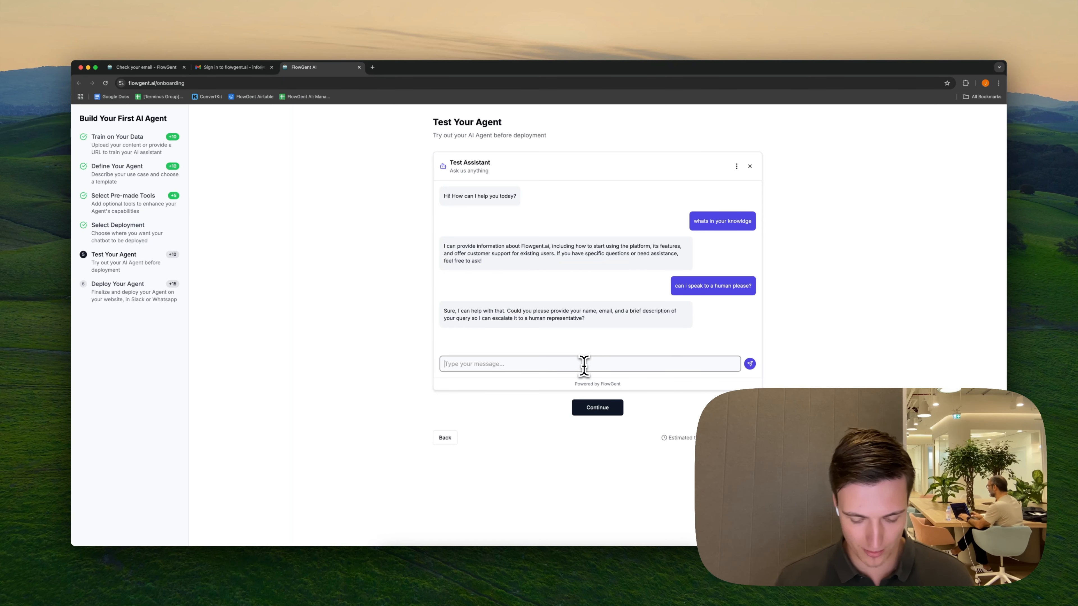
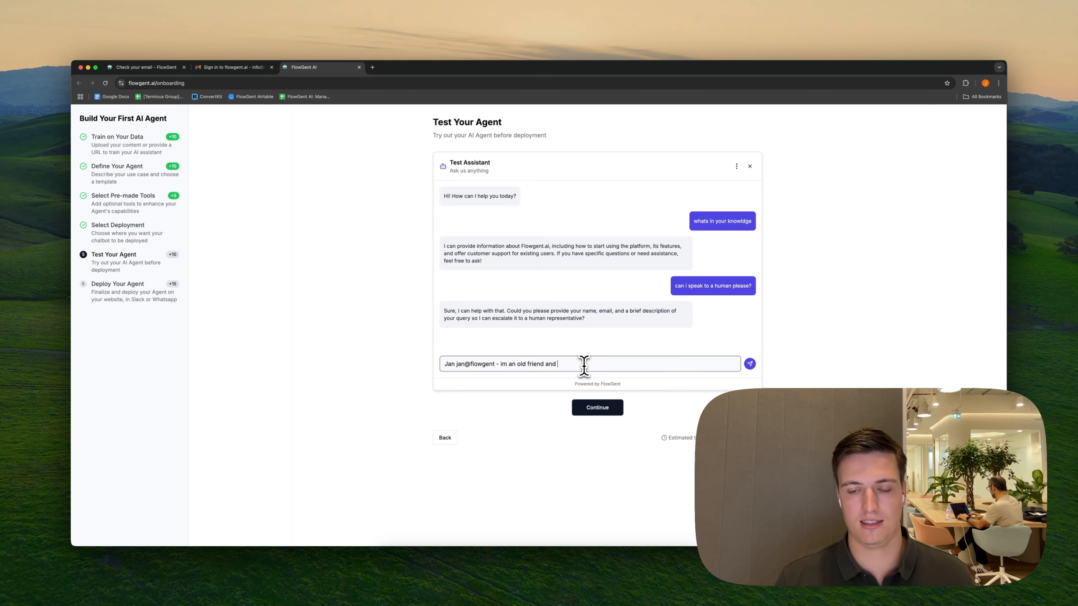
{"action": "type", "text": "about using the platform on a demo"}
{"action": "key", "text": "Return"}
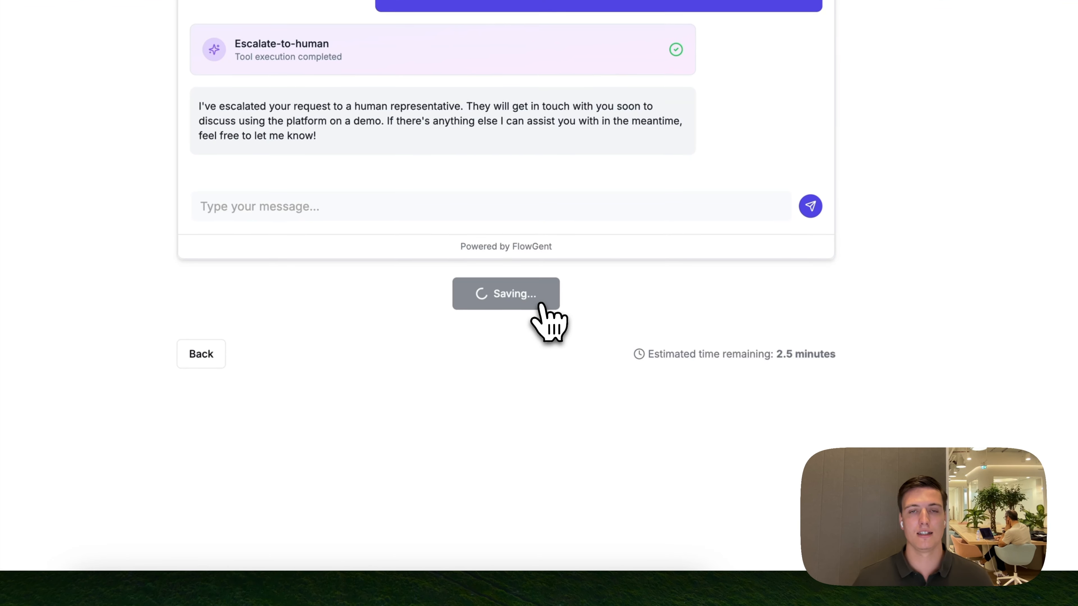
Open the Shopify installation guide and read through its embed code, theme editing and chatbot customization instructions
{"action": "left_click", "coordinate": [436, 212]}
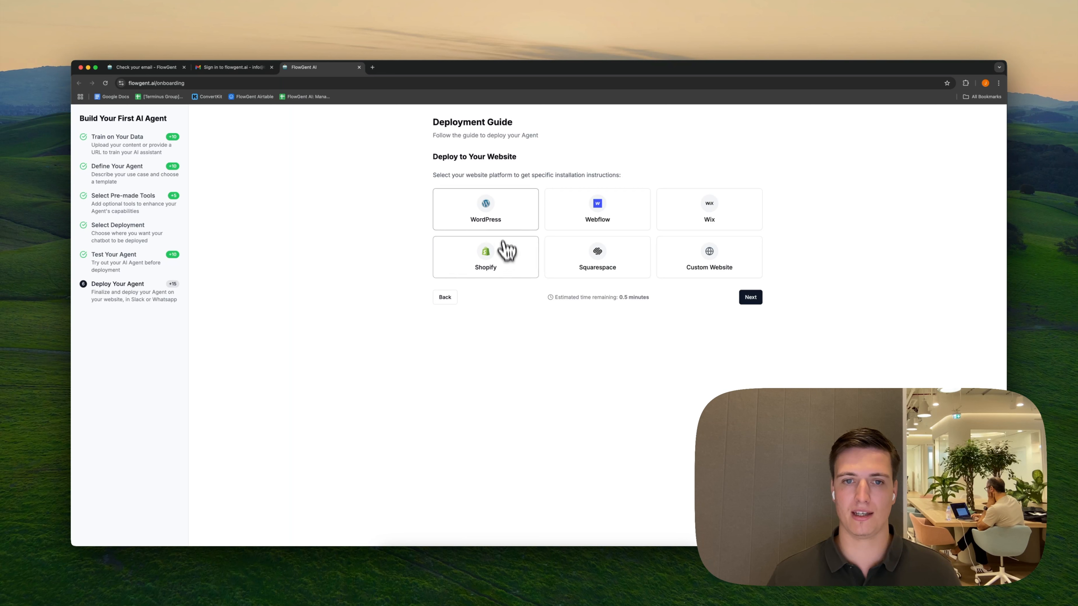
{"action": "left_click", "coordinate": [483, 254]}
{"action": "scroll", "coordinate": [607, 358], "scroll_direction": "down", "scroll_amount": 10}
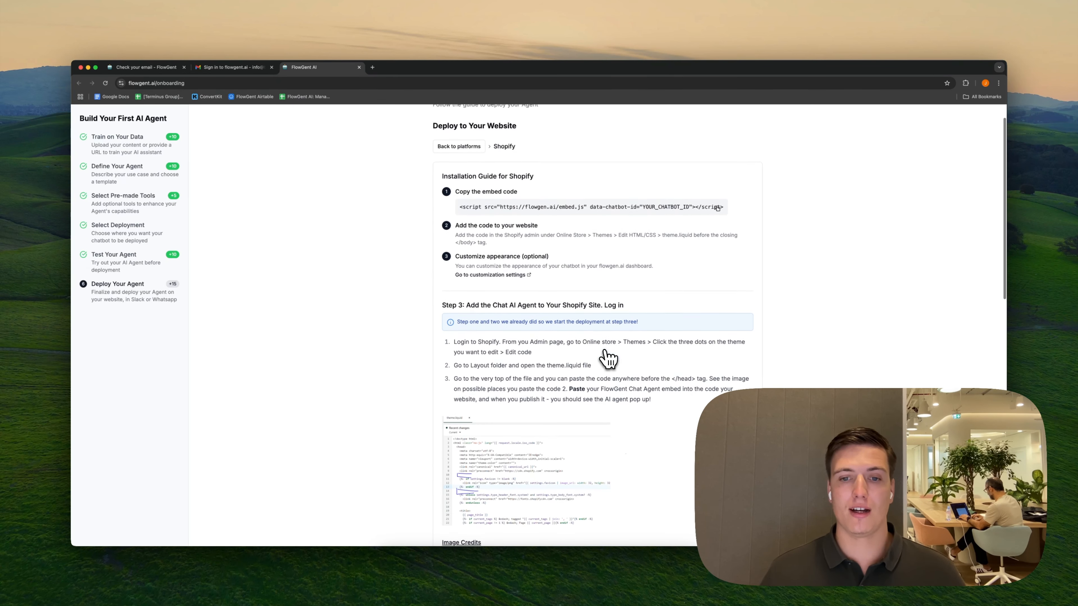
{"action": "scroll", "coordinate": [607, 359], "scroll_direction": "down", "scroll_amount": 5}
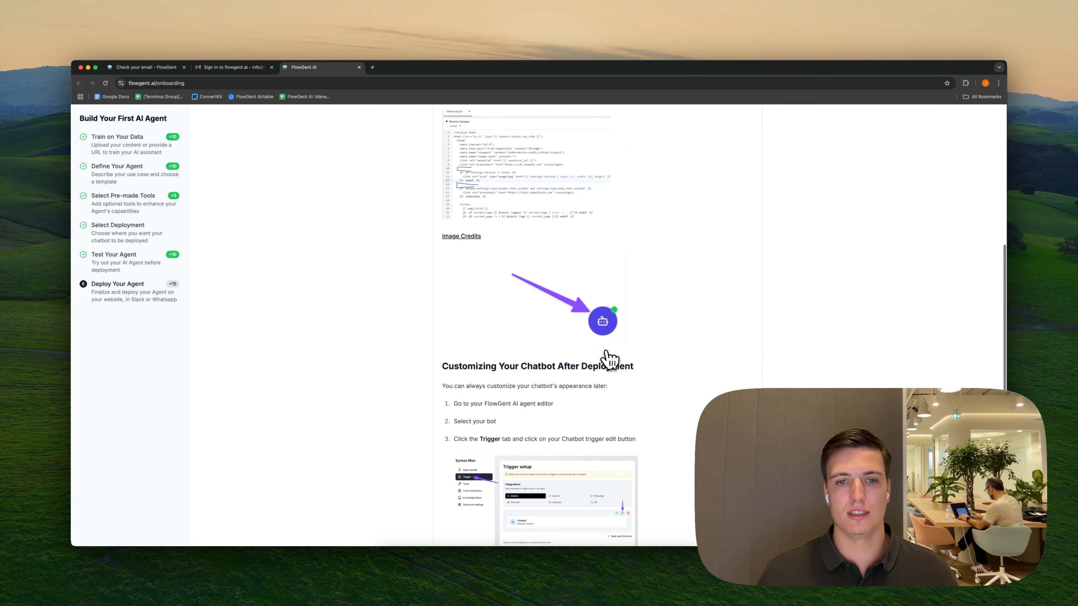
{"action": "scroll", "coordinate": [604, 361], "scroll_direction": "down", "scroll_amount": 4}
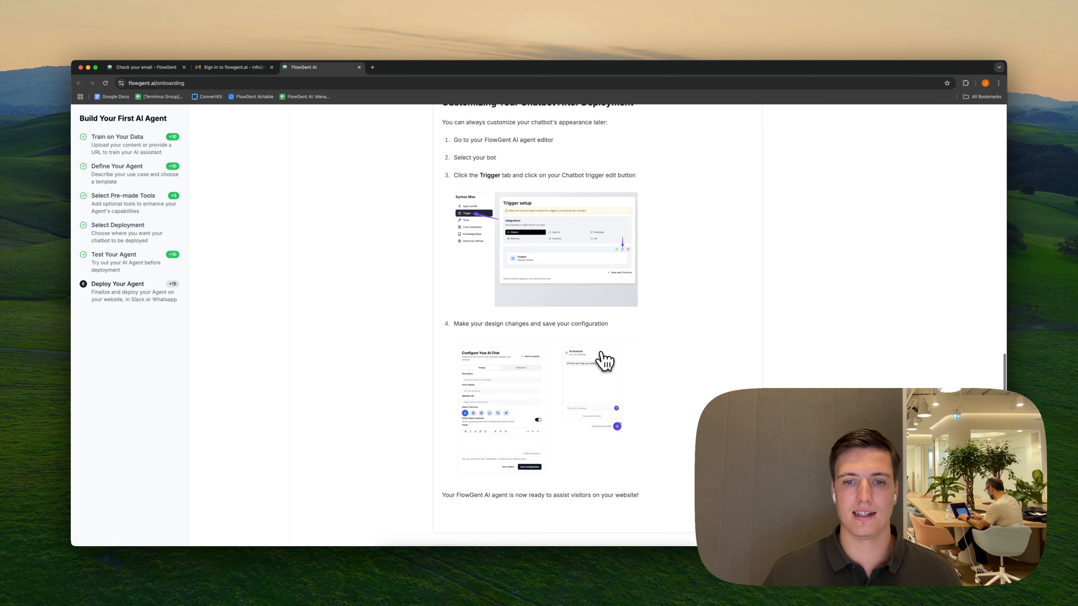
{"action": "scroll", "coordinate": [605, 360], "scroll_direction": "up", "scroll_amount": 20}
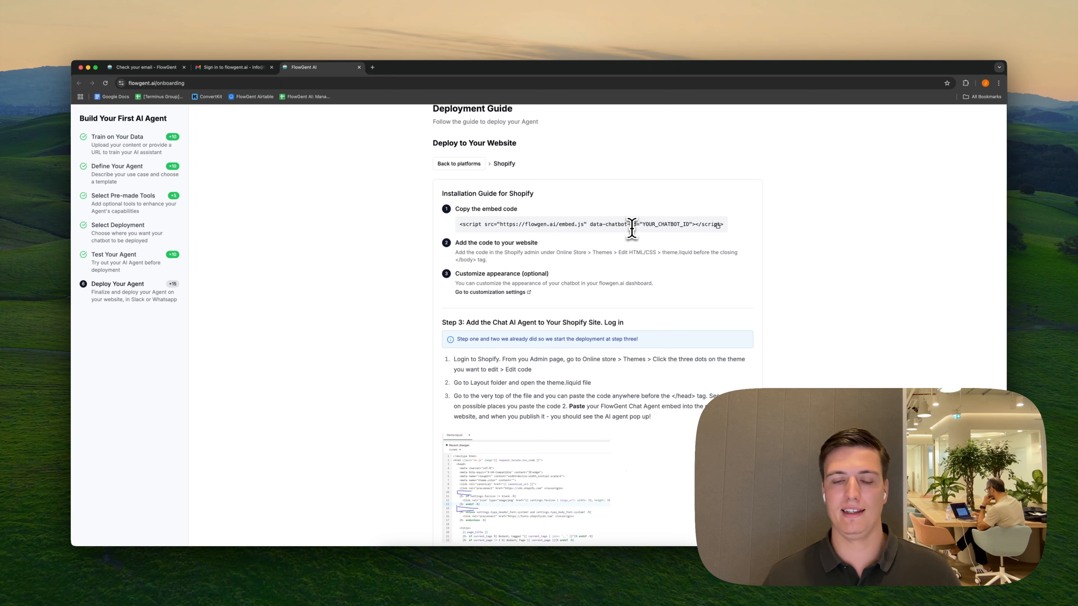
{"action": "scroll", "coordinate": [504, 252], "scroll_direction": "down", "scroll_amount": 1}
{"action": "scroll", "coordinate": [503, 251], "scroll_direction": "down", "scroll_amount": 2}
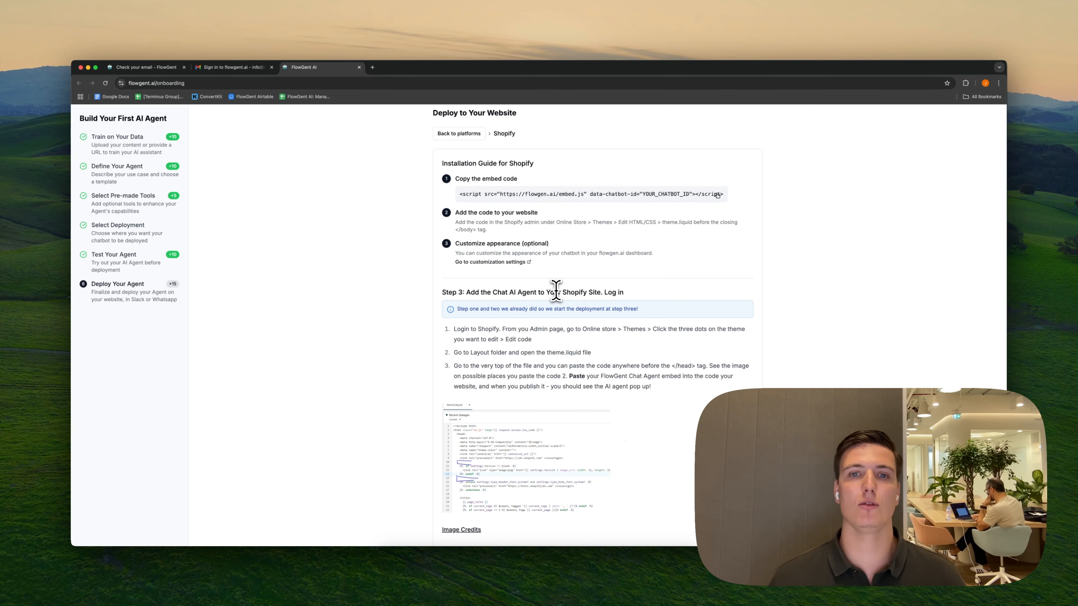
{"action": "scroll", "coordinate": [556, 292], "scroll_direction": "down", "scroll_amount": 15}
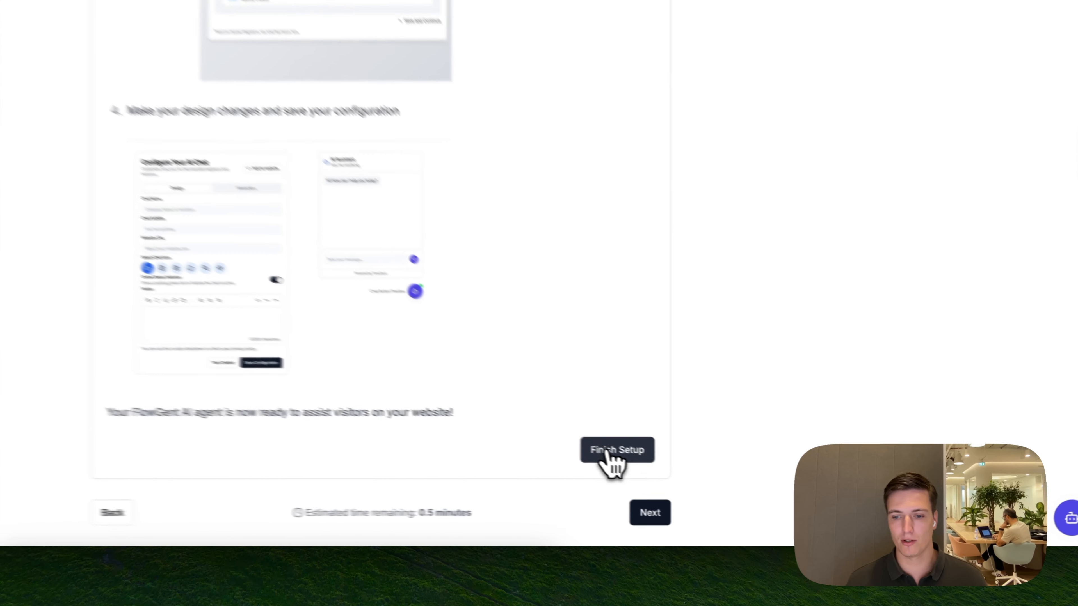
Finish the deployment guide, review the pricing plans and continue with the free plan
{"action": "left_click", "coordinate": [729, 492]}
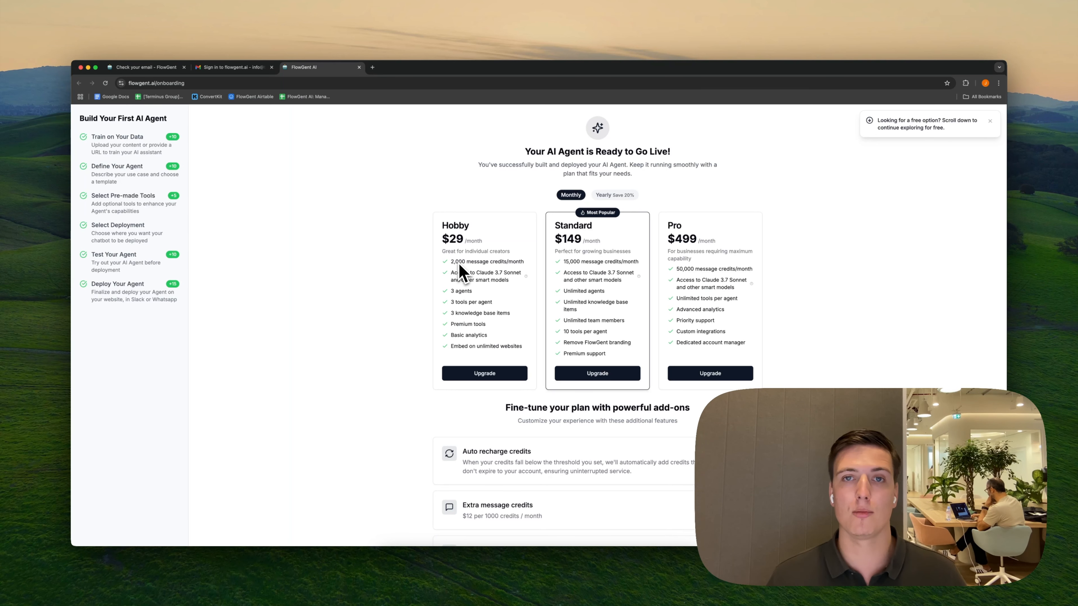
{"action": "scroll", "coordinate": [462, 271], "scroll_direction": "down", "scroll_amount": 3}
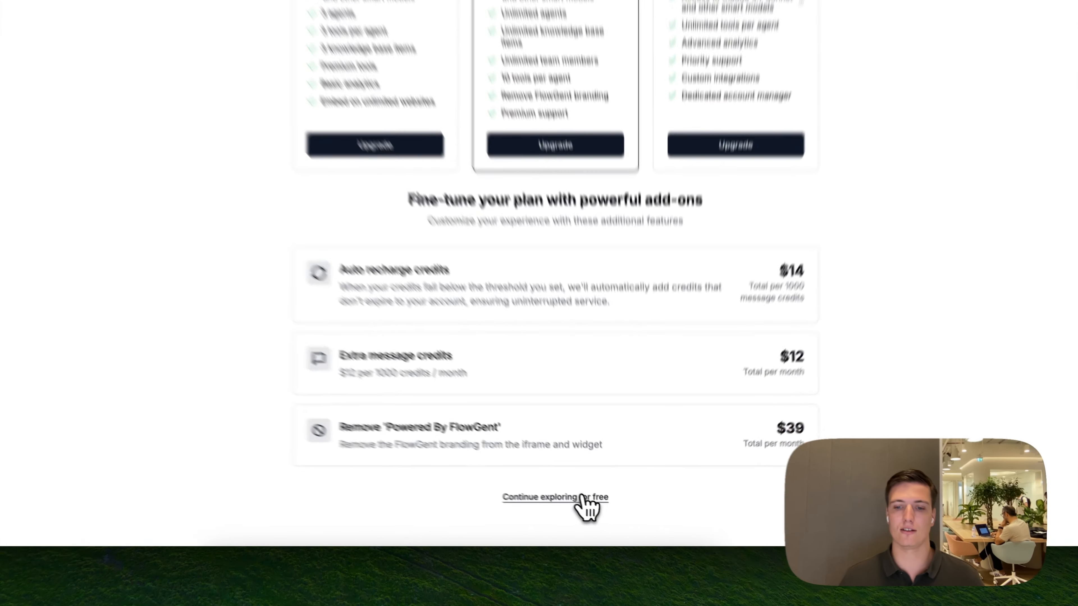
{"action": "left_click", "coordinate": [582, 497]}
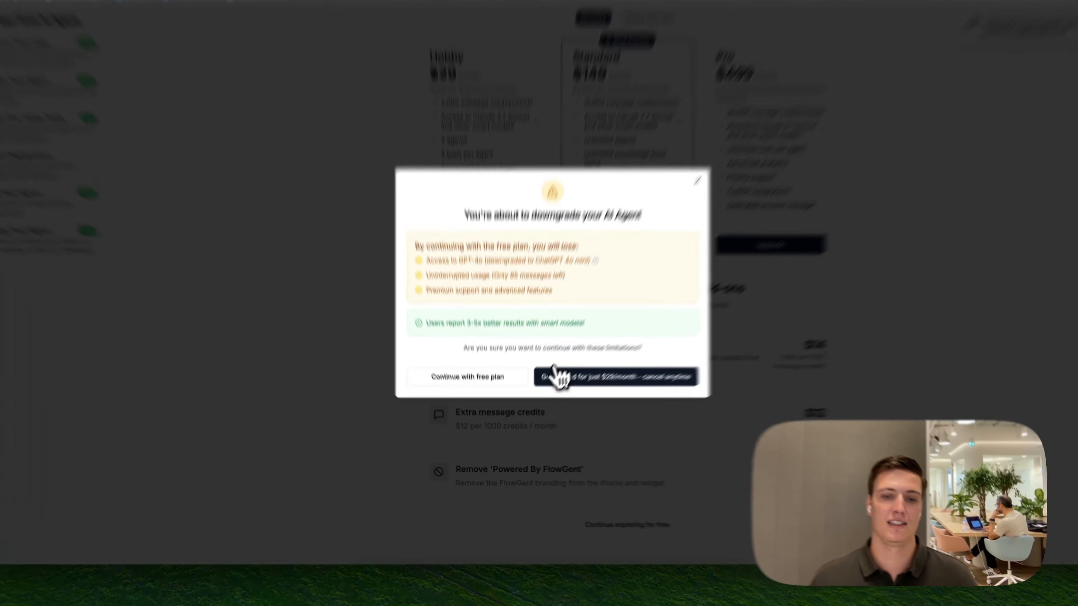
{"action": "left_click", "coordinate": [545, 399]}
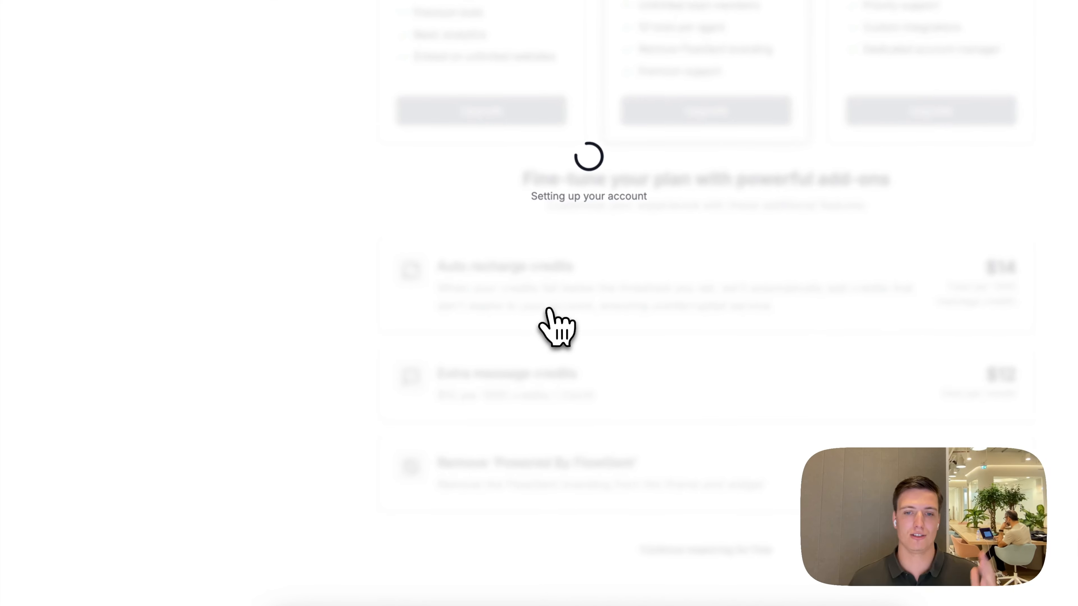